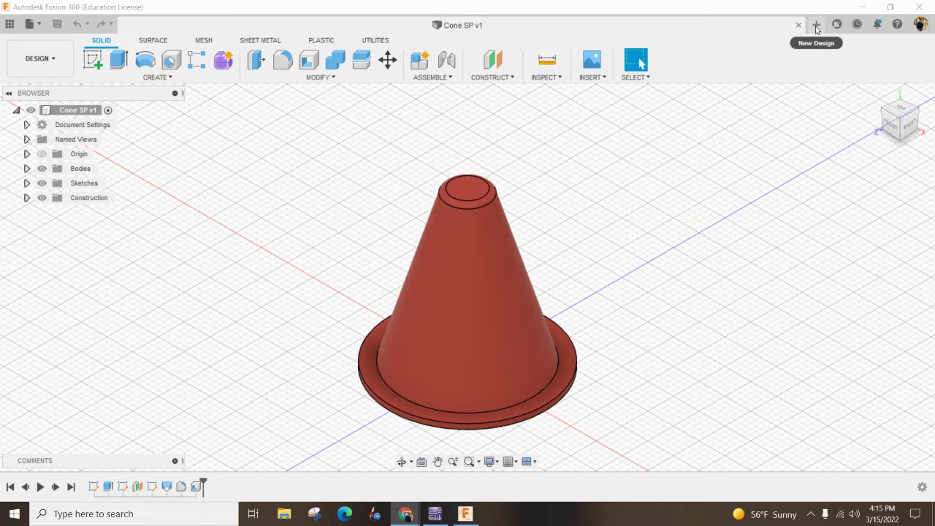
Create a new blank design and change its unit type from millimetres to inches
{"action": "left_click", "coordinate": [817, 25]}
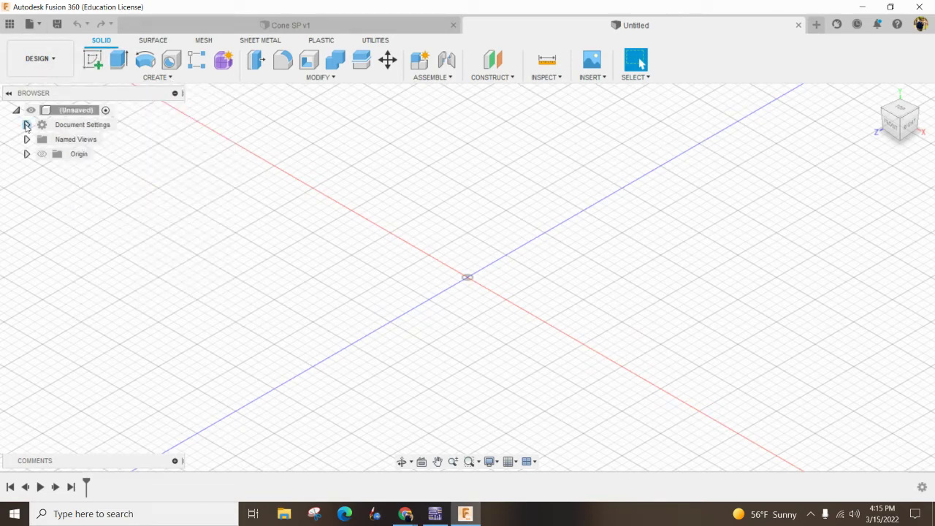
{"action": "left_click", "coordinate": [27, 126]}
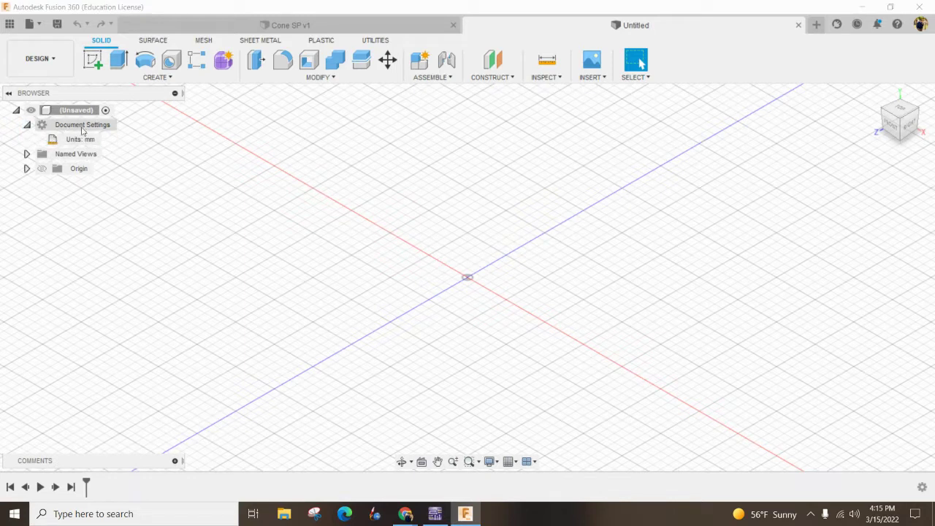
{"action": "mouse_move", "coordinate": [80, 138]}
{"action": "left_click", "coordinate": [107, 141]}
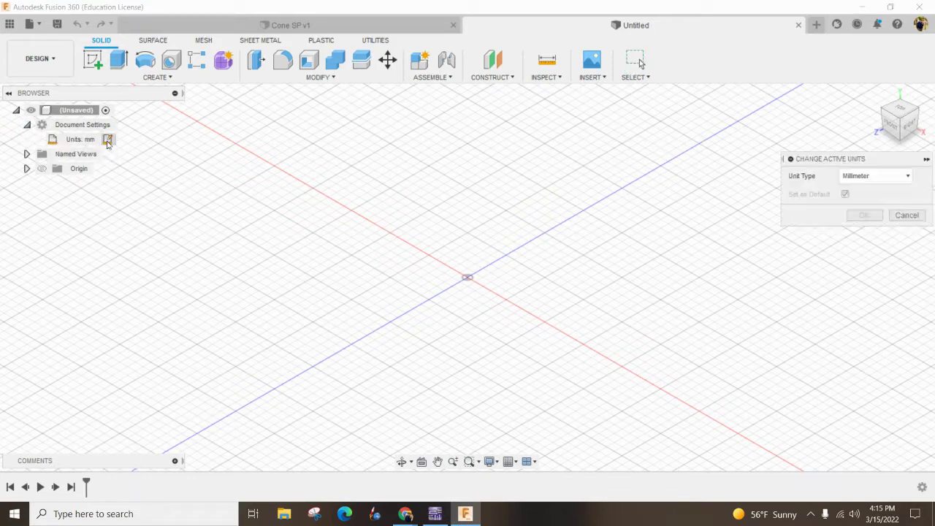
{"action": "left_click", "coordinate": [883, 179]}
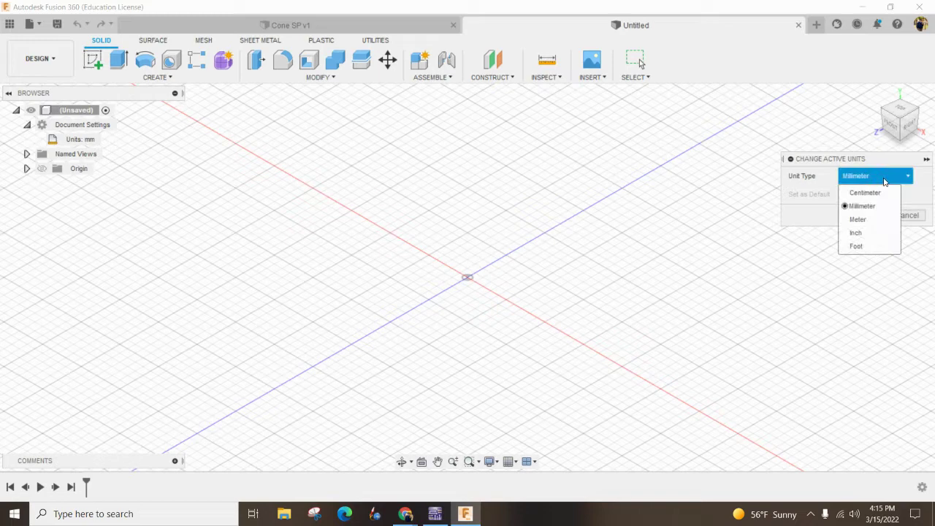
{"action": "left_click", "coordinate": [863, 232]}
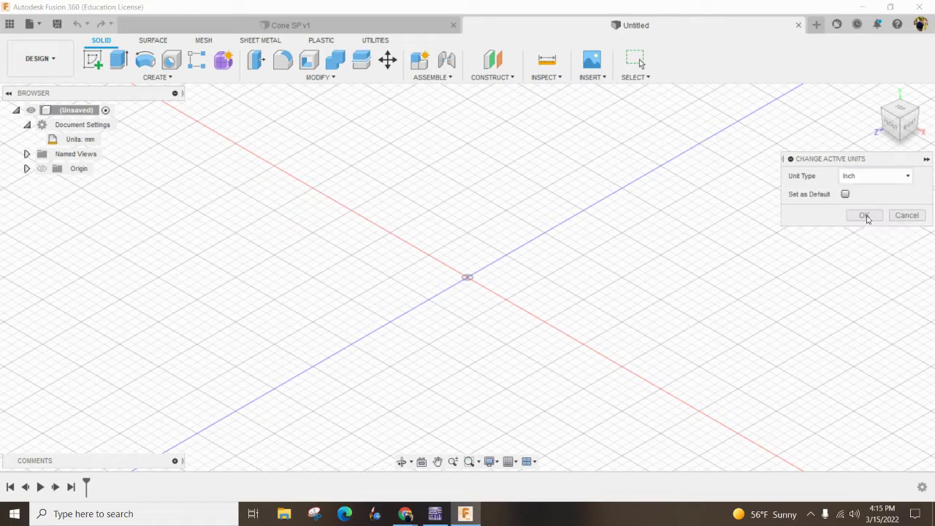
{"action": "left_click", "coordinate": [865, 215]}
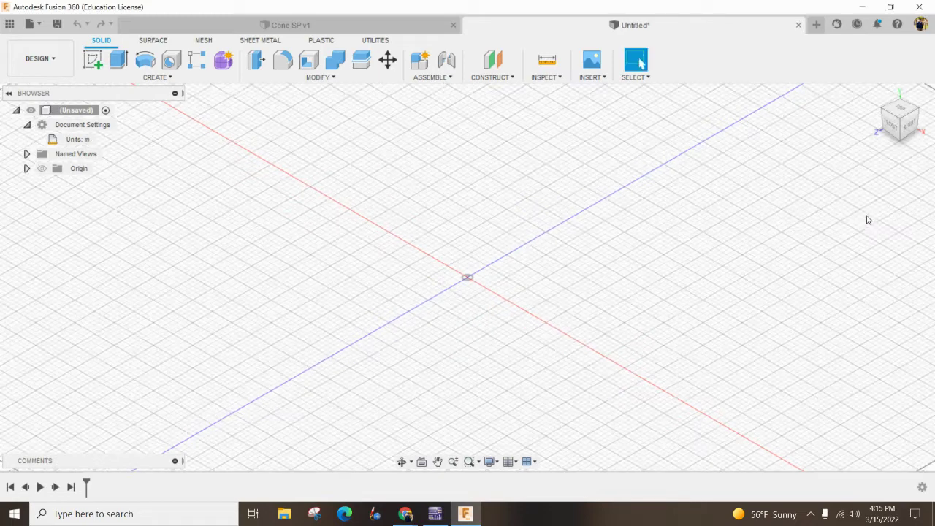
Sketch a 3-inch diameter circle centred at the origin on the XY plane
{"action": "left_click", "coordinate": [94, 60]}
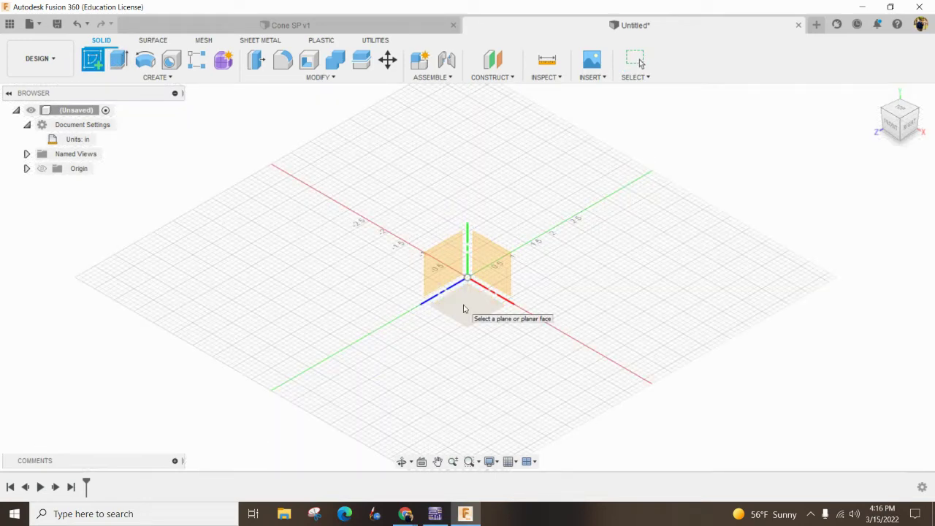
{"action": "left_click", "coordinate": [464, 308]}
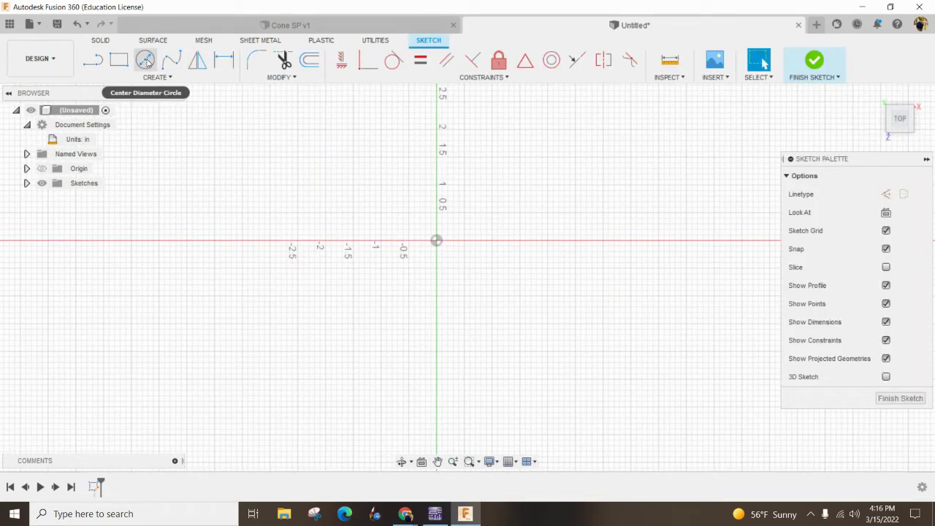
{"action": "left_click", "coordinate": [146, 60]}
{"action": "left_click", "coordinate": [436, 240]}
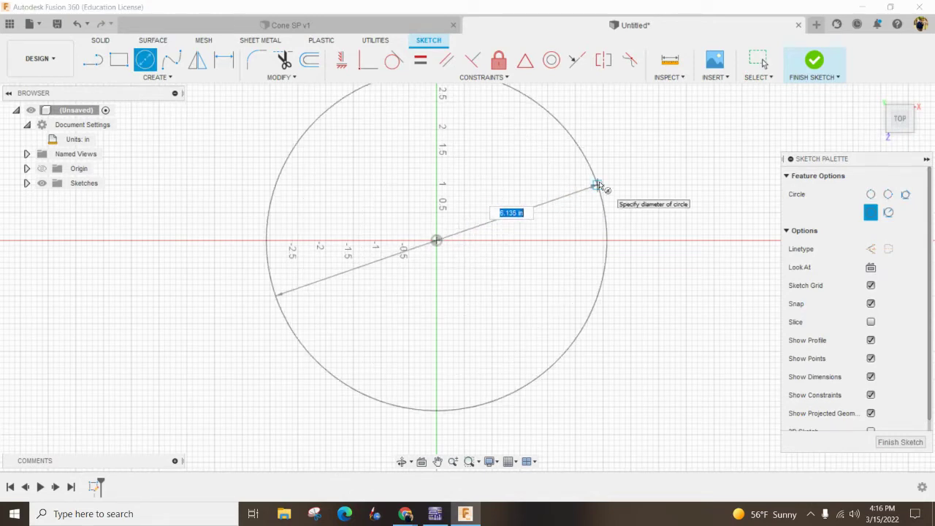
{"action": "type", "text": "3"}
{"action": "key", "text": "Return"}
{"action": "key", "text": "Escape"}
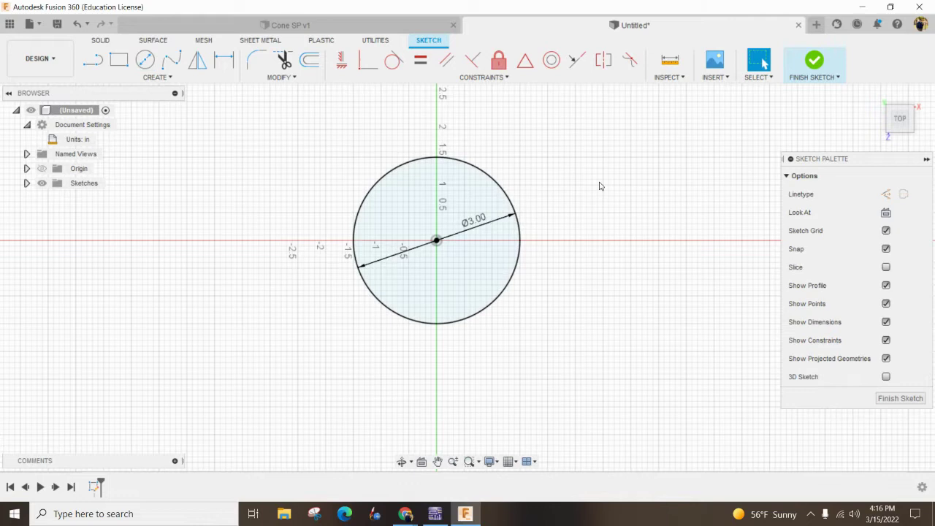
{"action": "left_click", "coordinate": [813, 61]}
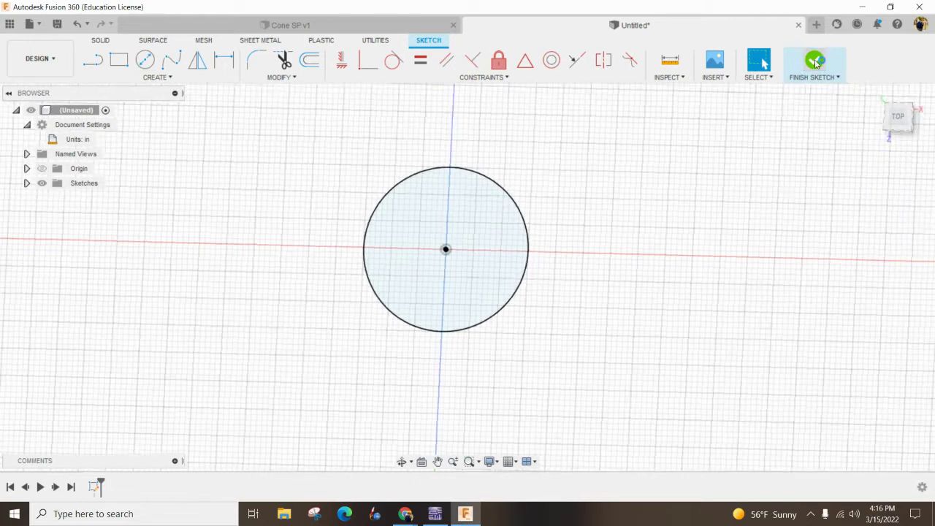
Extrude the circle 0.1 in into a thin disk, then bring up the Cone SP v1 design
{"action": "left_click", "coordinate": [119, 60]}
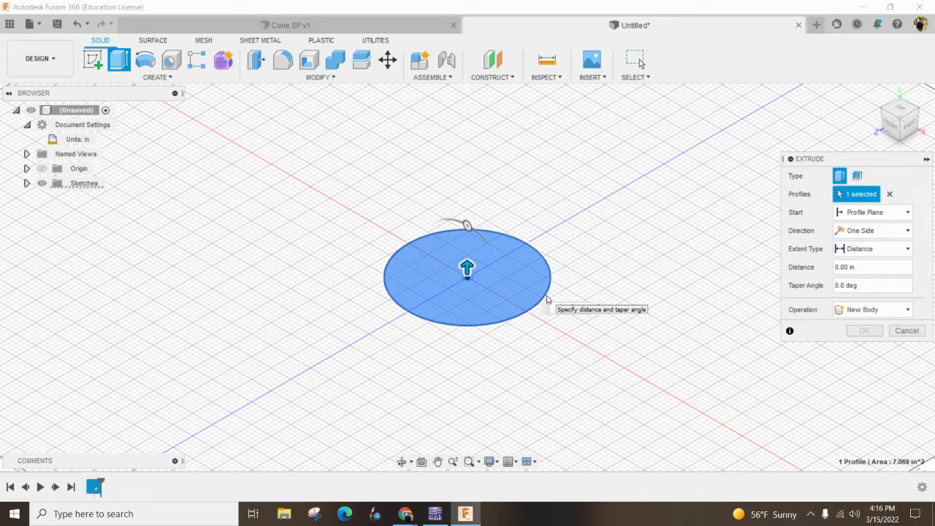
{"action": "type", "text": "0.1"}
{"action": "key", "text": "Return"}
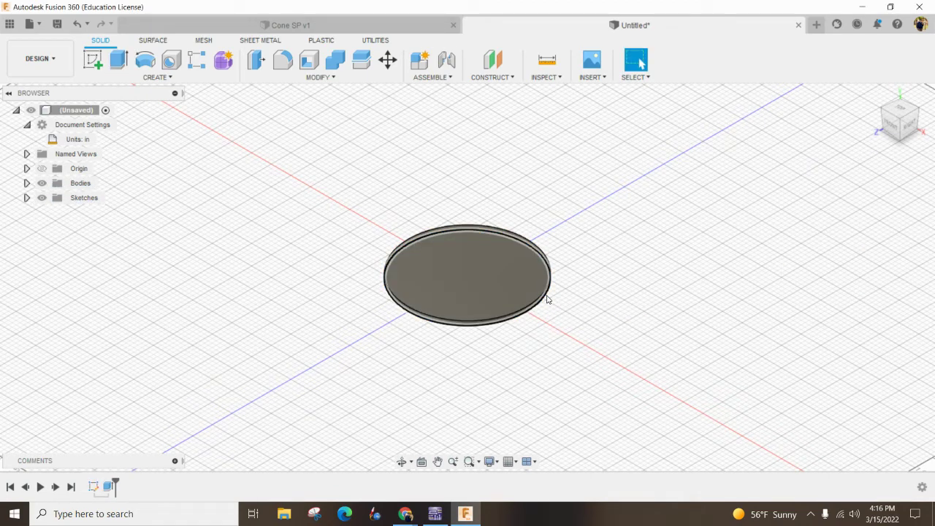
{"action": "left_click", "coordinate": [335, 26]}
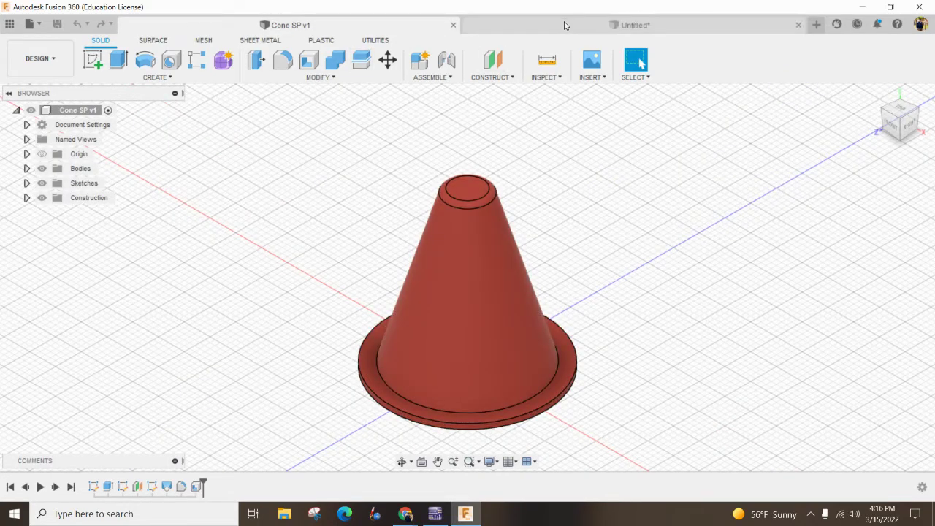
In the untitled design, sketch a centred circle on the disk's top face
{"action": "left_click", "coordinate": [567, 25]}
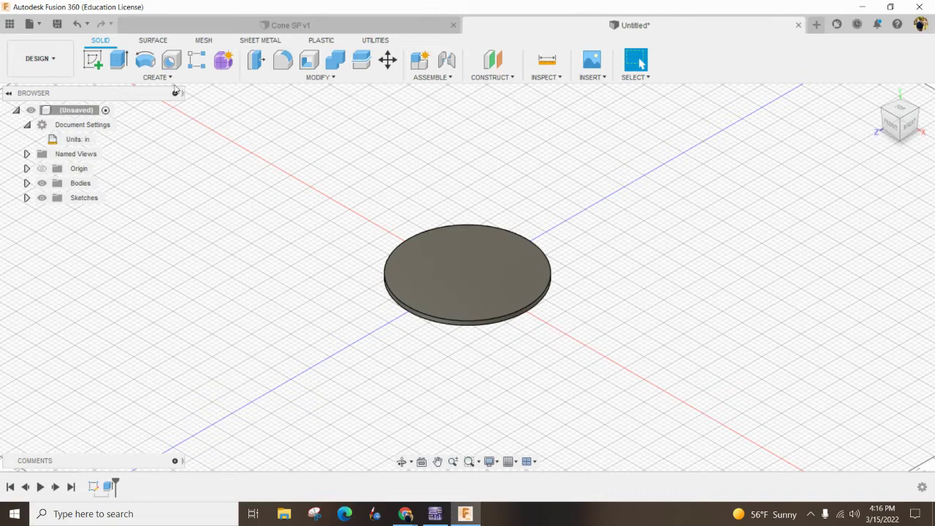
{"action": "left_click", "coordinate": [460, 276]}
{"action": "right_click", "coordinate": [460, 276]}
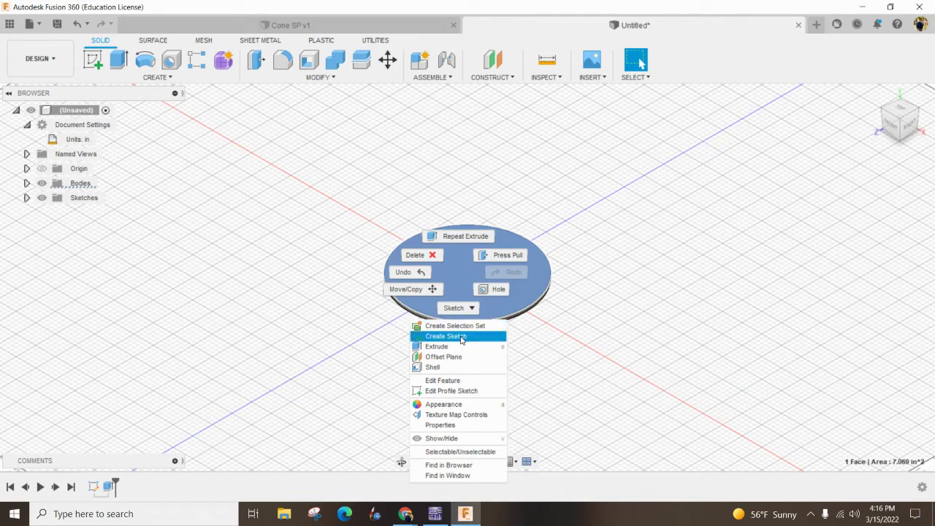
{"action": "left_click", "coordinate": [462, 336]}
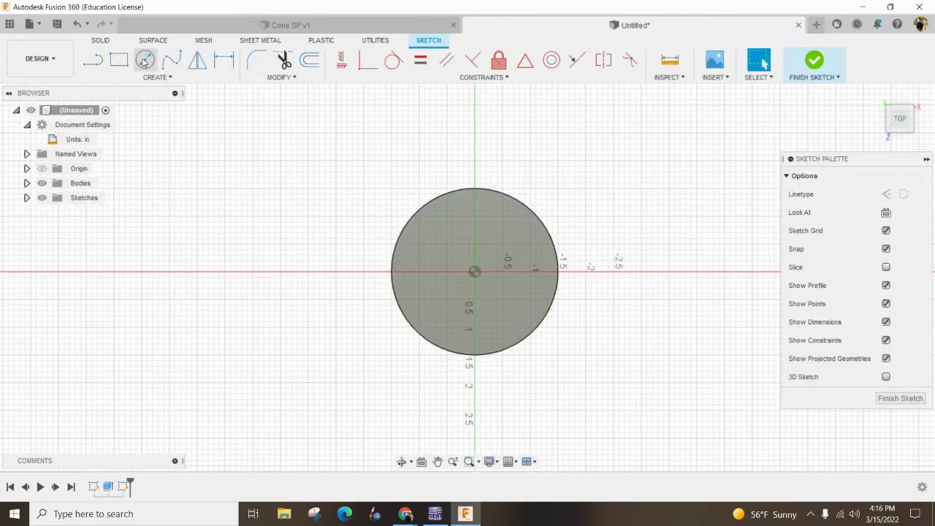
{"action": "left_click", "coordinate": [145, 62]}
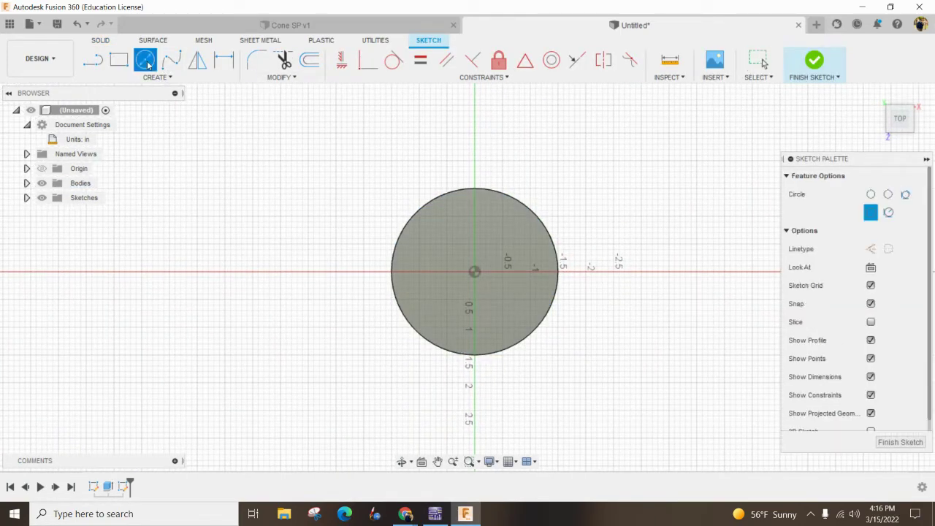
{"action": "left_click", "coordinate": [475, 273]}
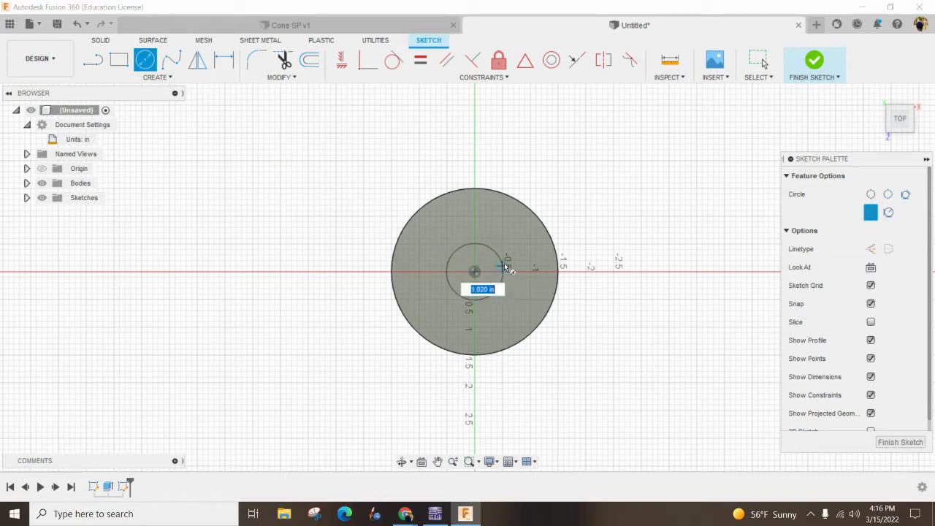
{"action": "left_click", "coordinate": [535, 252]}
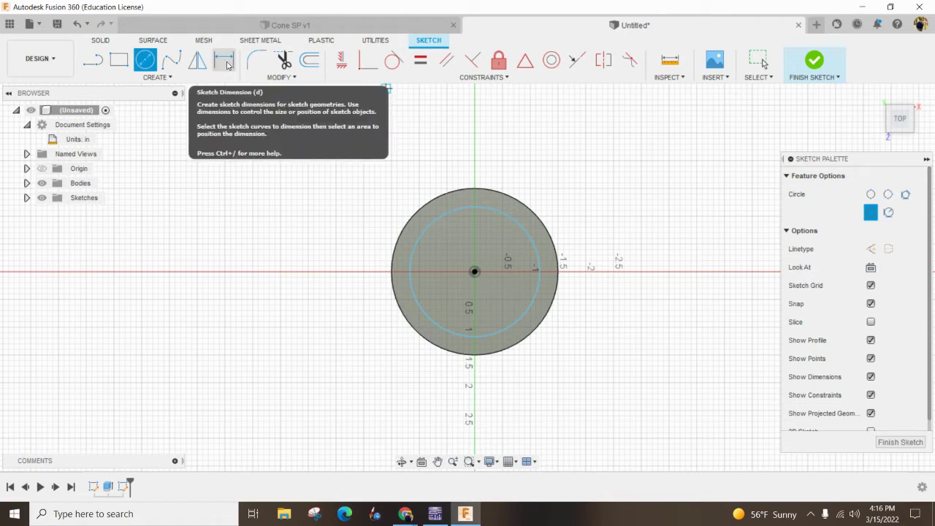
Dimension the gap between the inner circle and the disk edge as 0.25 in
{"action": "left_click", "coordinate": [226, 63]}
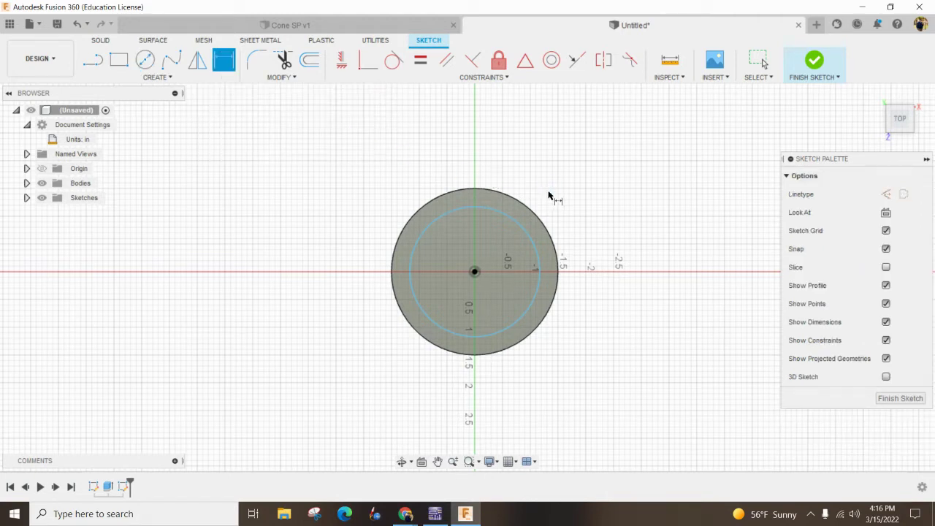
{"action": "left_click", "coordinate": [534, 248]}
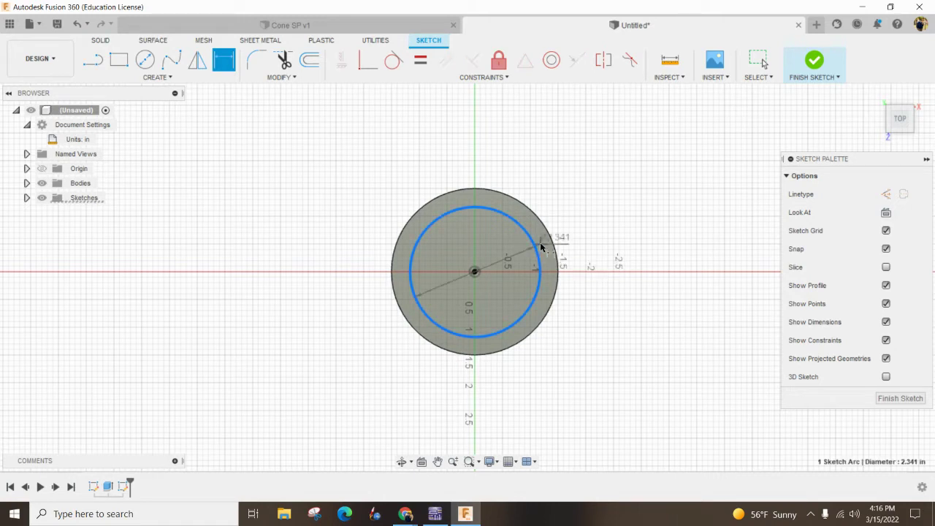
{"action": "left_click", "coordinate": [555, 251]}
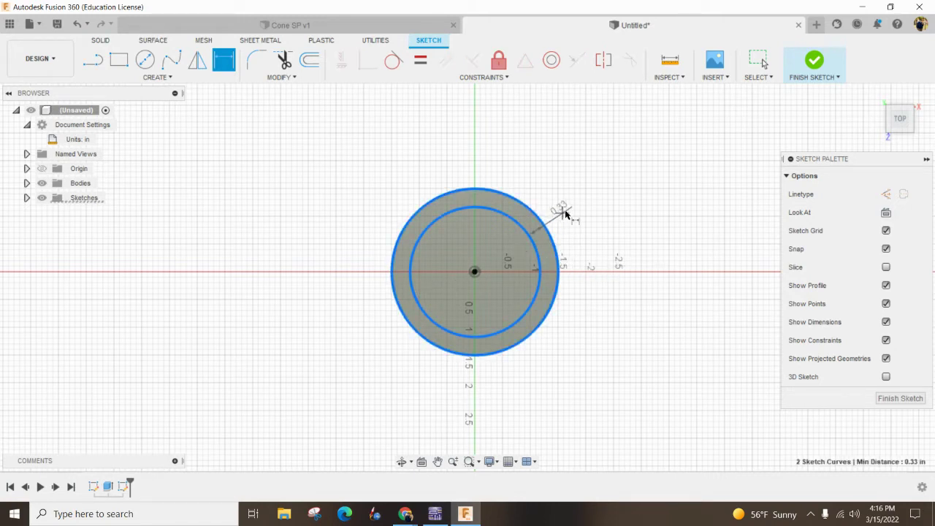
{"action": "left_click", "coordinate": [567, 211]}
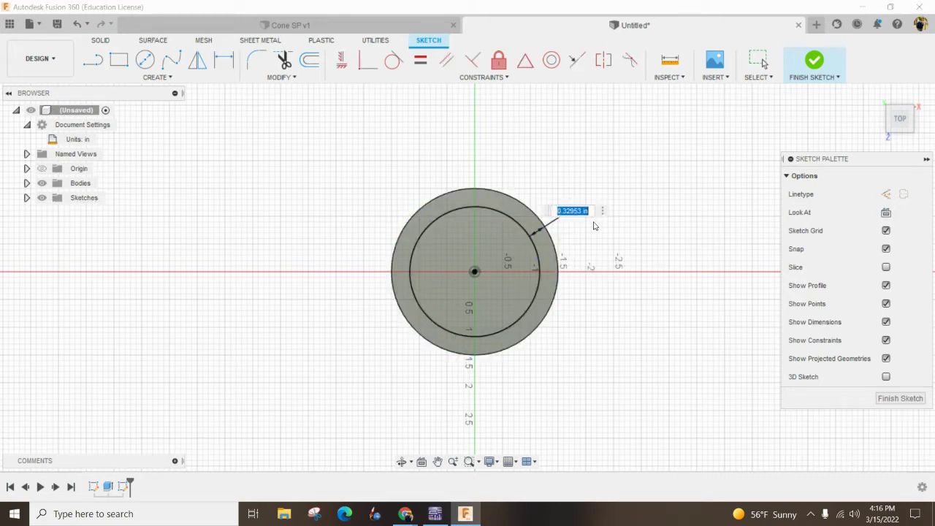
{"action": "type", "text": "25"}
{"action": "key", "text": "Return"}
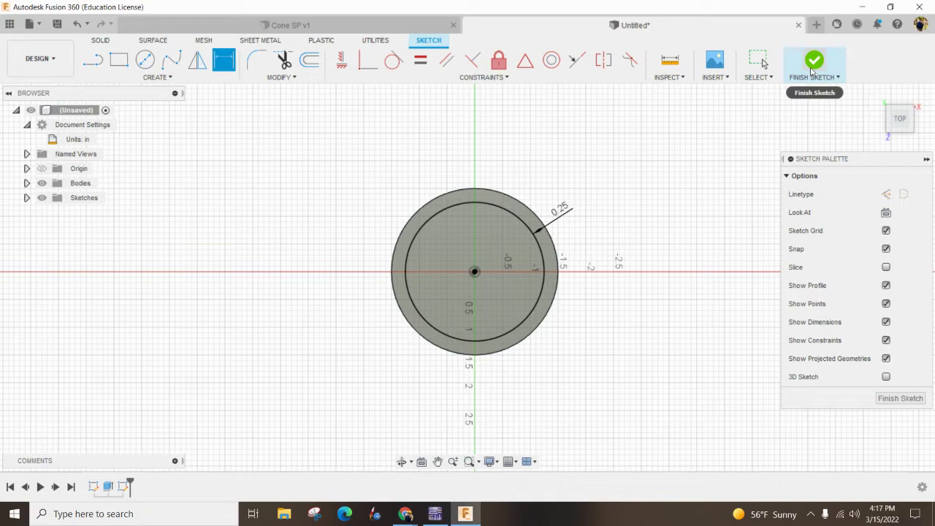
Finish the inner-circle sketch and abandon a trial extrusion of it
{"action": "left_click", "coordinate": [813, 64]}
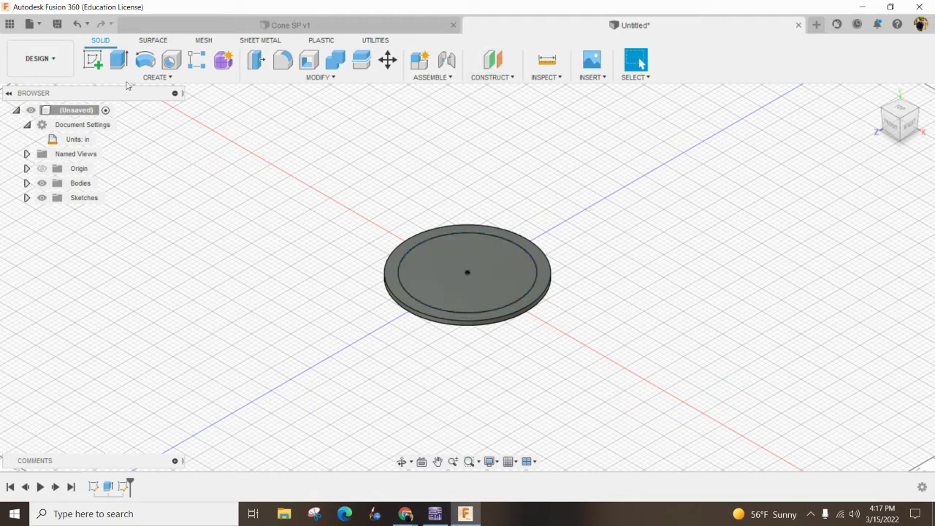
{"action": "left_click", "coordinate": [119, 60]}
{"action": "left_click", "coordinate": [445, 271]}
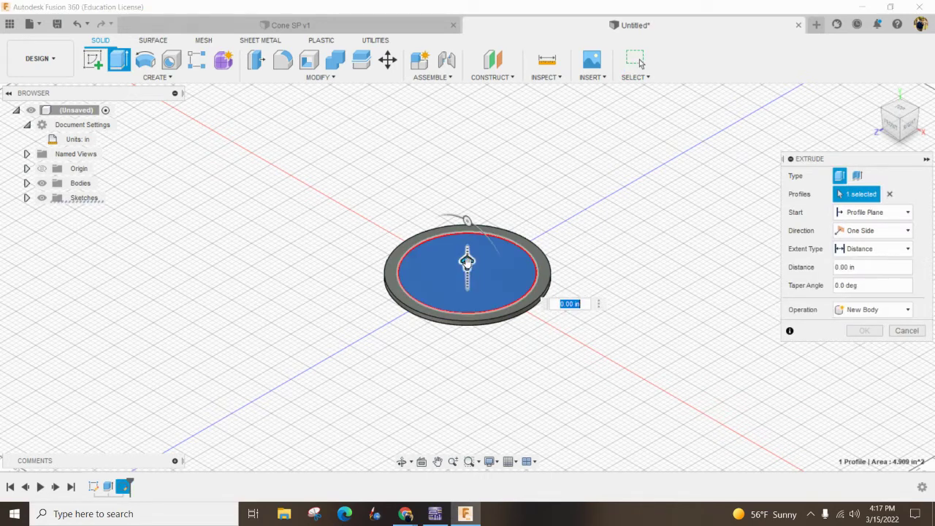
{"action": "left_click_drag", "start_coordinate": [467, 272], "coordinate": [468, 131]}
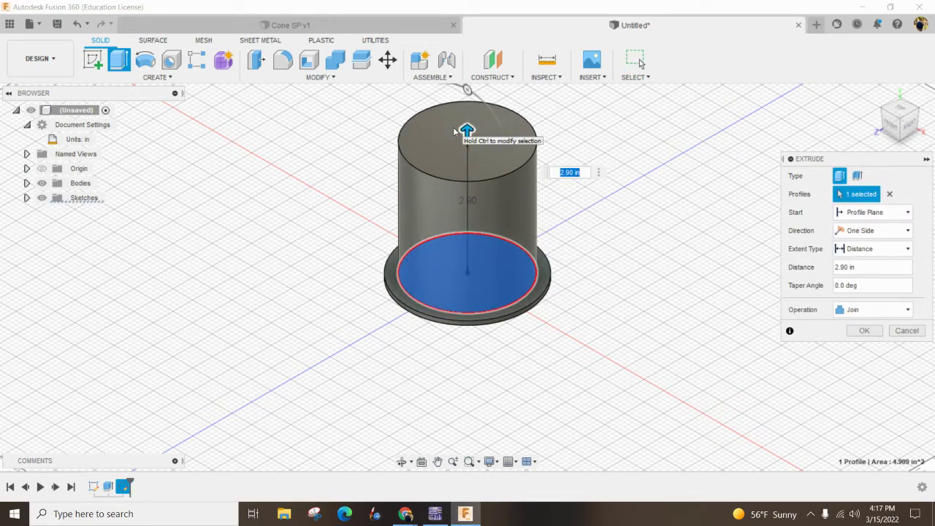
{"action": "key", "text": "Escape"}
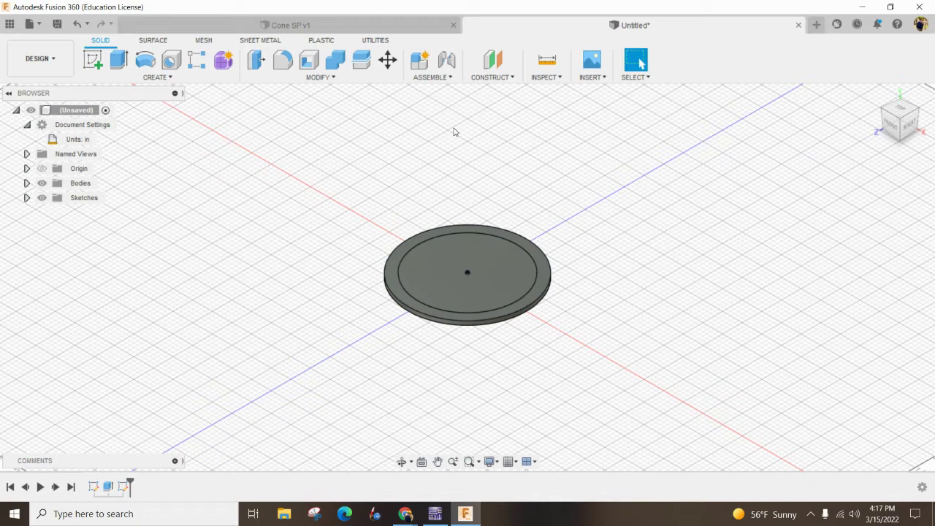
Create an offset construction plane 3 in above the disk's top face
{"action": "left_click", "coordinate": [496, 78]}
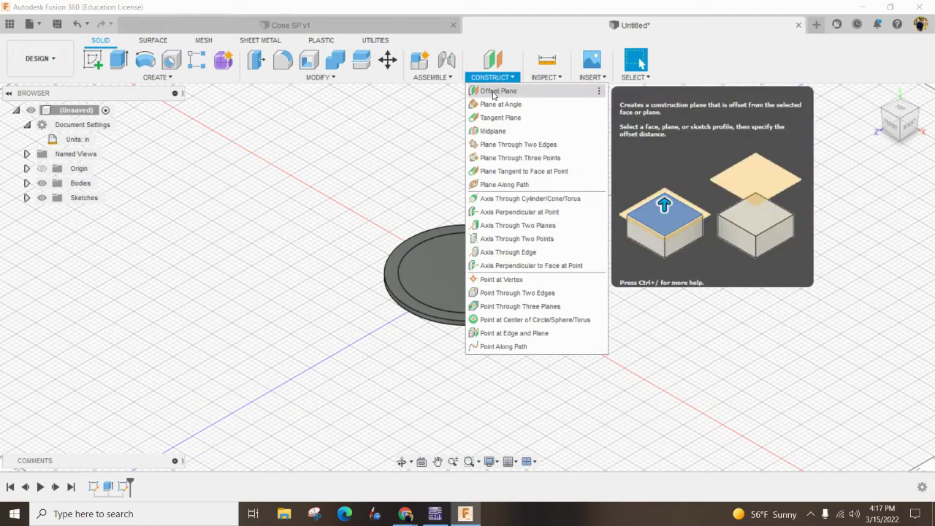
{"action": "left_click", "coordinate": [494, 93]}
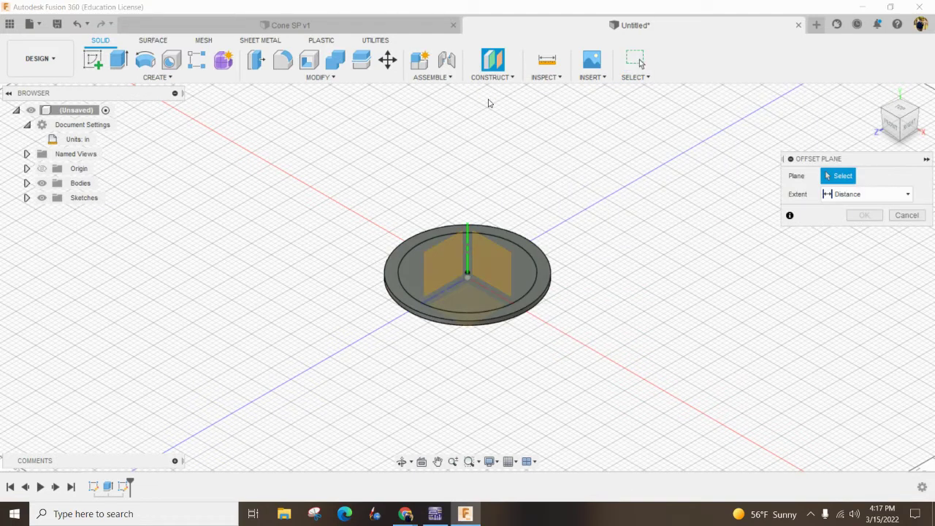
{"action": "left_click", "coordinate": [469, 297]}
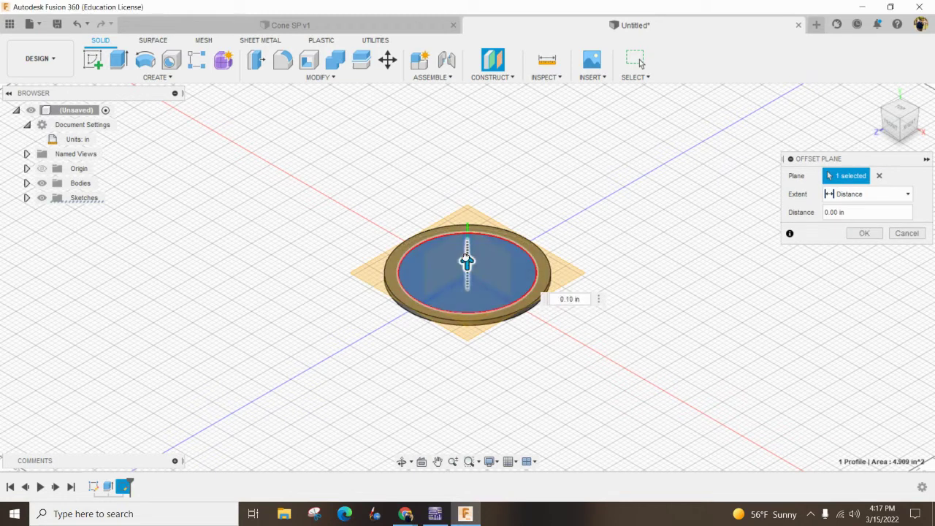
{"action": "left_click_drag", "start_coordinate": [467, 260], "coordinate": [466, 125]}
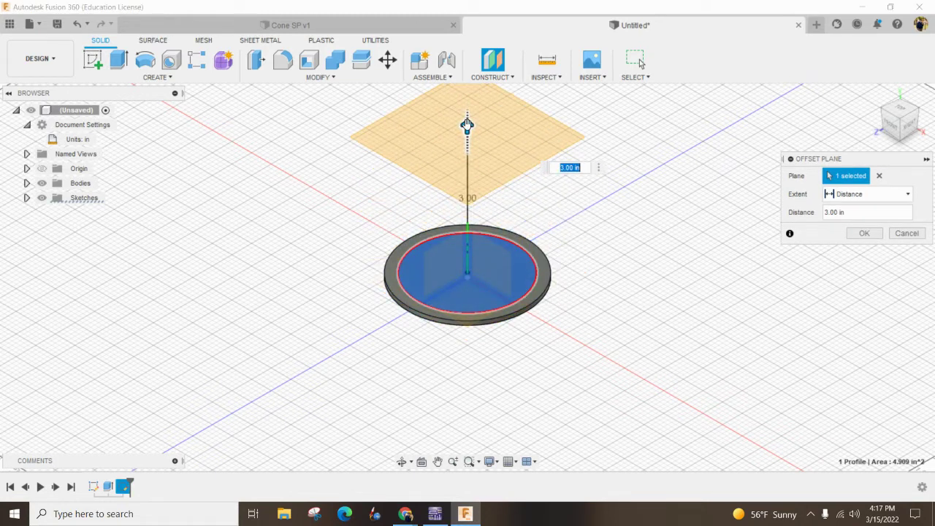
{"action": "type", "text": "3"}
{"action": "left_click", "coordinate": [863, 235]}
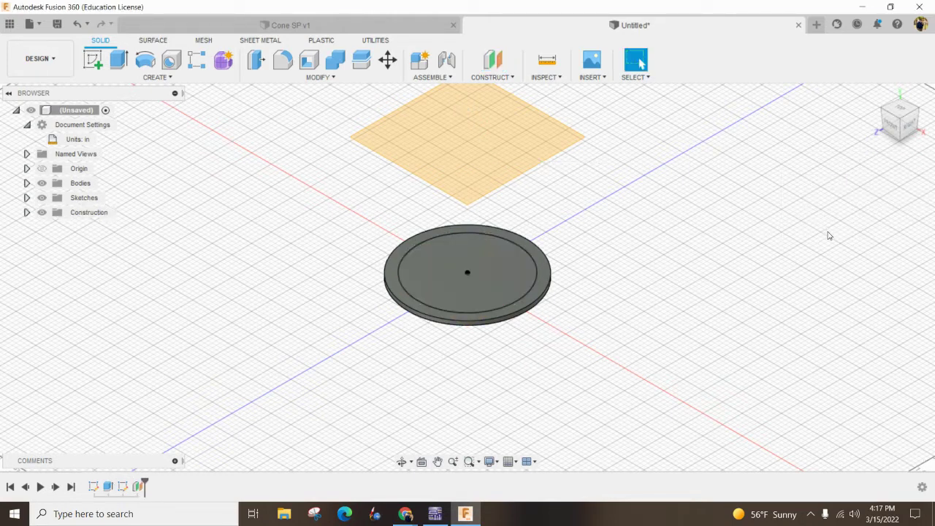
On the offset plane, sketch a 0.75-inch circle at the origin and finish the sketch
{"action": "left_click", "coordinate": [491, 149]}
{"action": "right_click", "coordinate": [490, 146]}
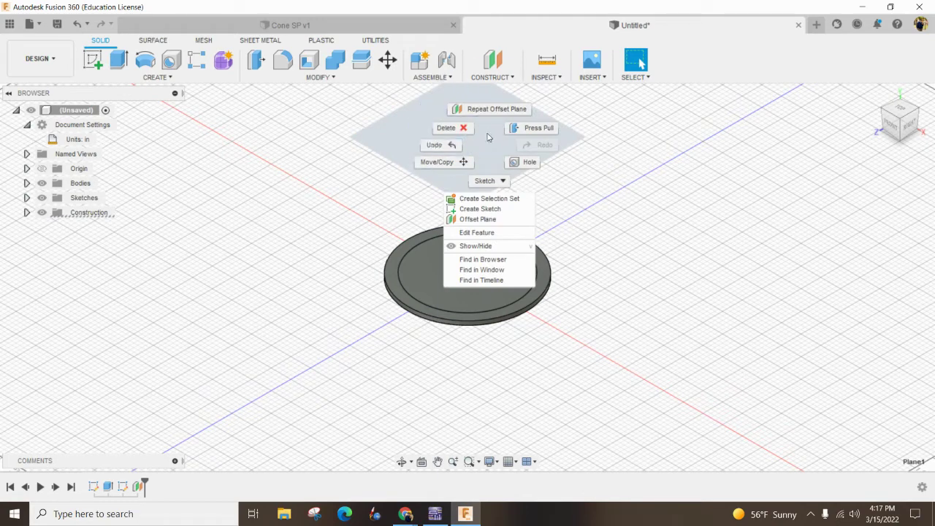
{"action": "left_click", "coordinate": [484, 210]}
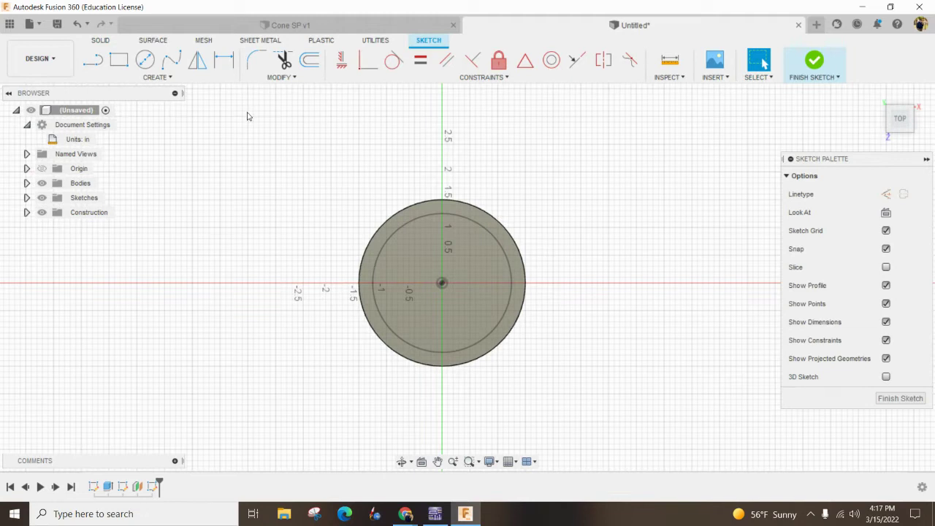
{"action": "left_click", "coordinate": [146, 60]}
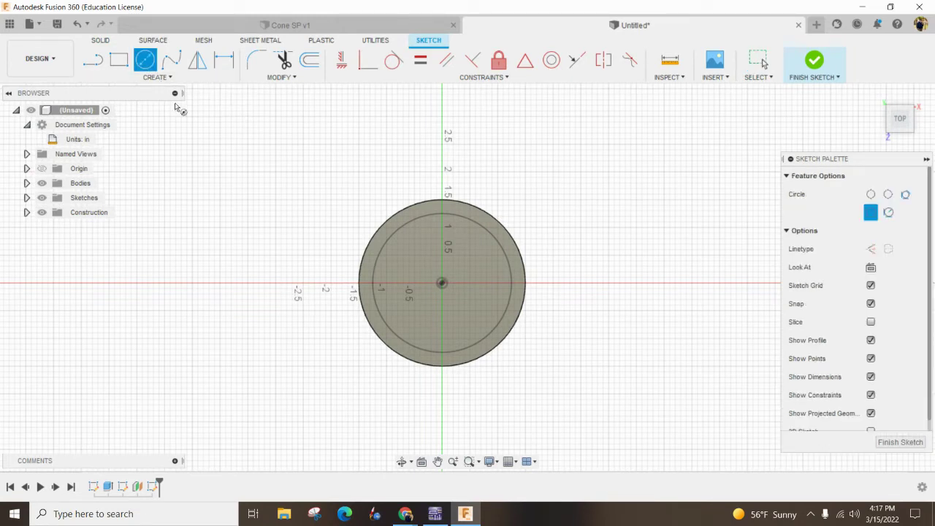
{"action": "left_click", "coordinate": [442, 283]}
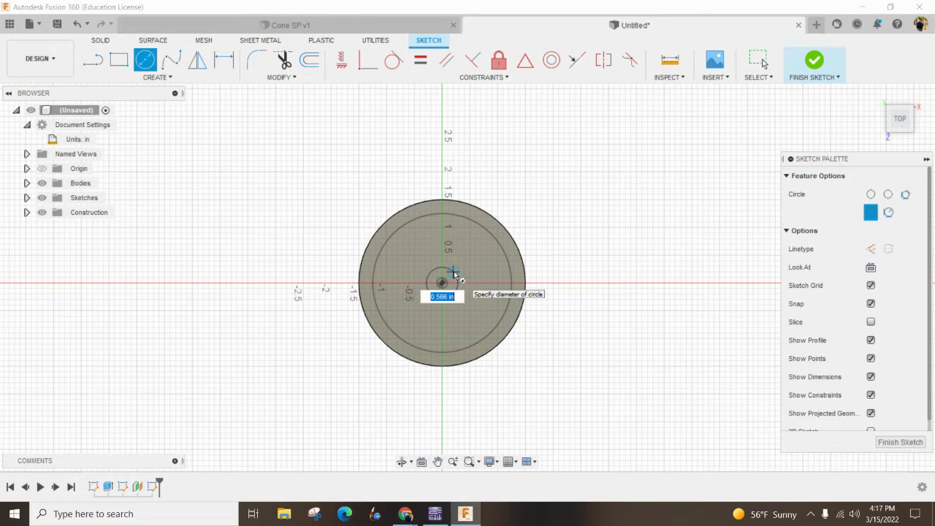
{"action": "key", "text": "BackSpace"}
{"action": "type", "text": ".75"}
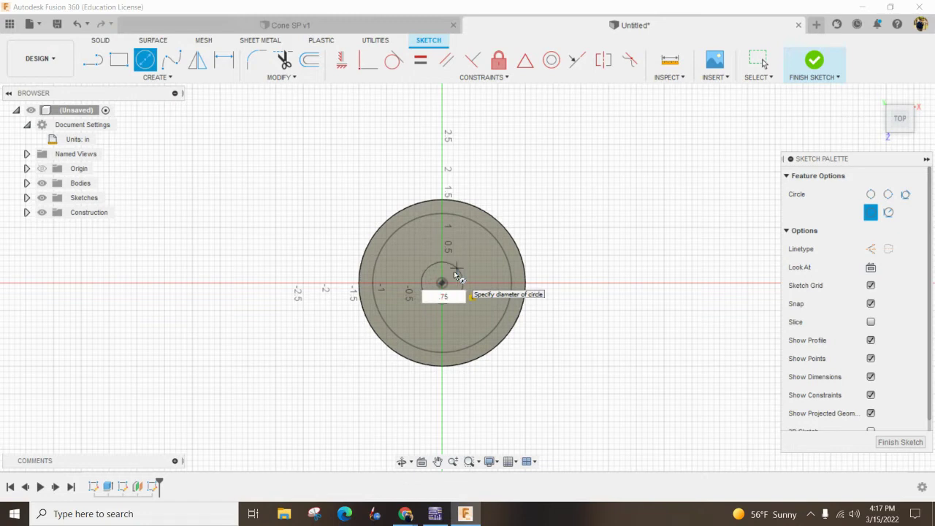
{"action": "key", "text": "Return"}
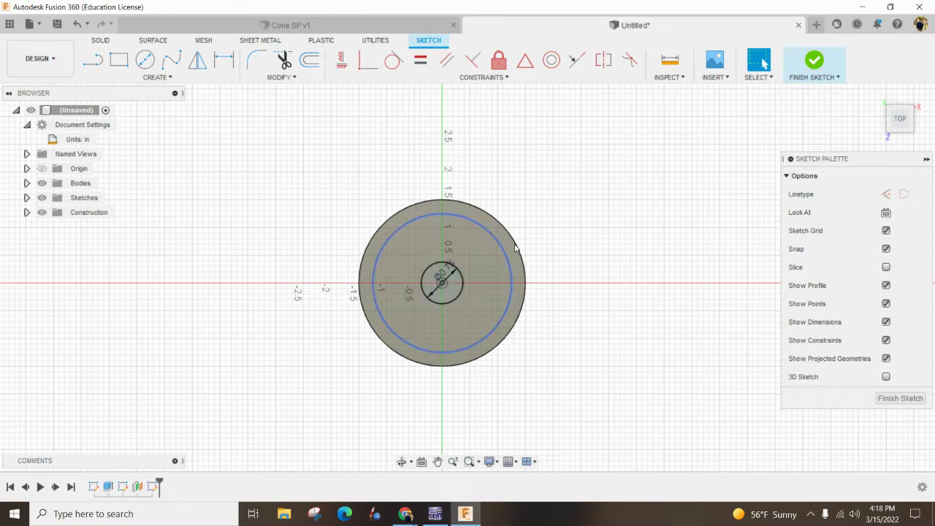
{"action": "mouse_move", "coordinate": [899, 119]}
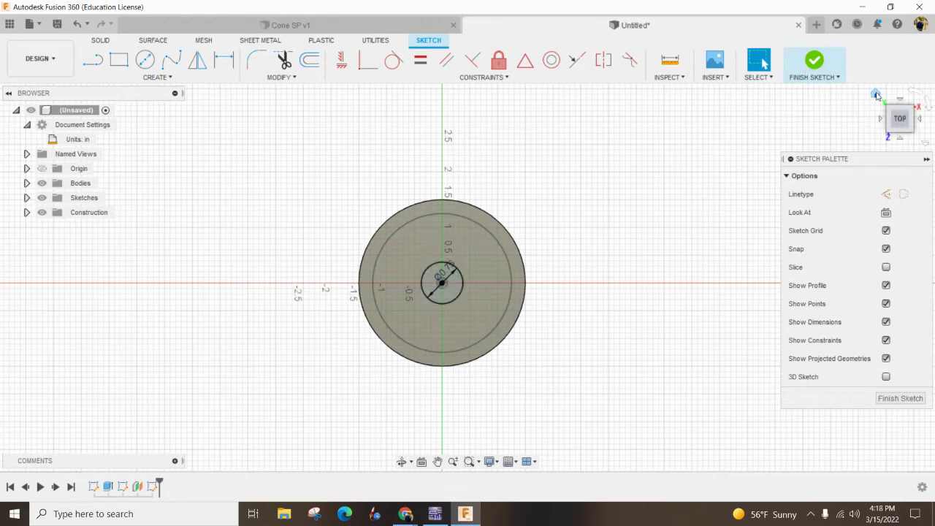
{"action": "left_click", "coordinate": [875, 95]}
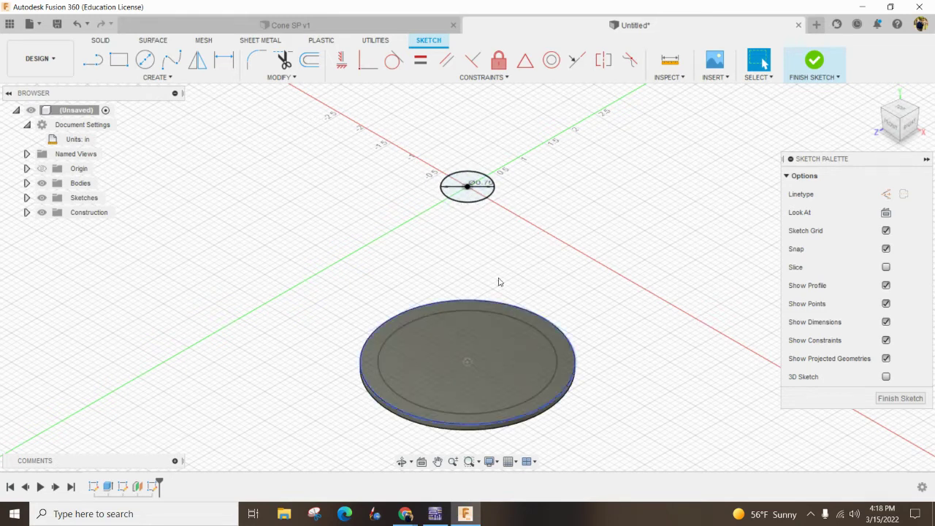
{"action": "left_click", "coordinate": [814, 62]}
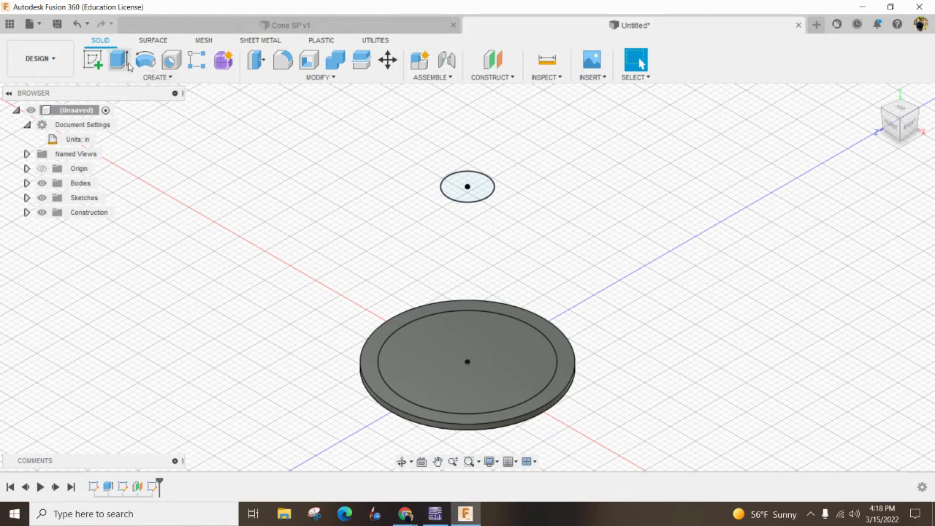
{"action": "left_click", "coordinate": [170, 78]}
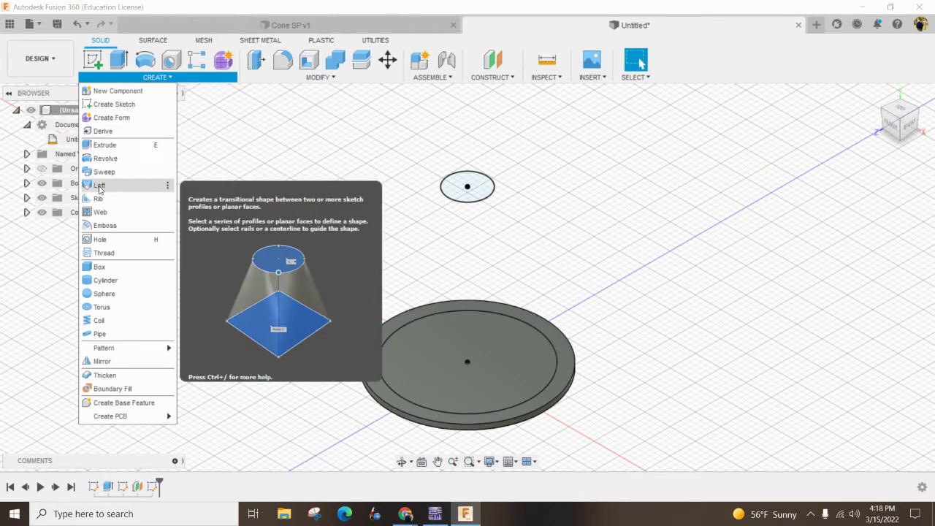
Loft from the disk's inner circle to the 0.75-inch top circle as a joined body
{"action": "left_click", "coordinate": [99, 187]}
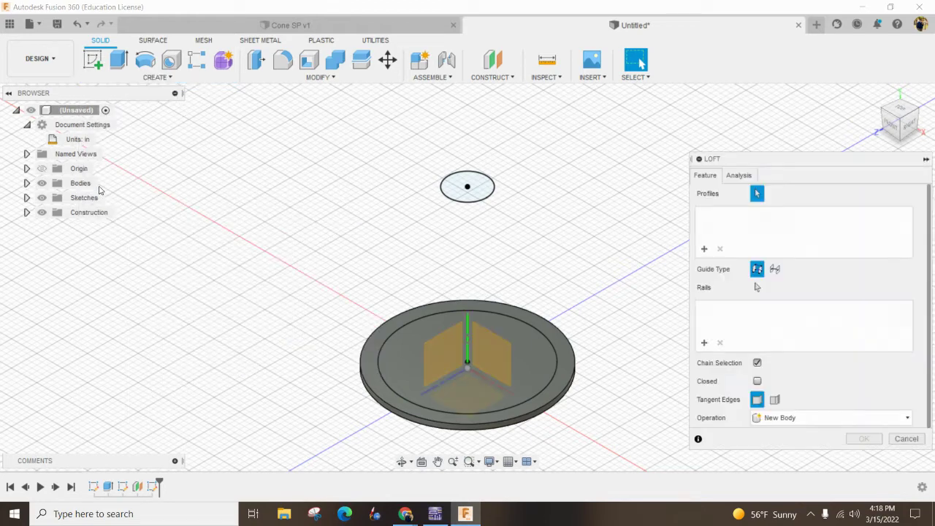
{"action": "left_click", "coordinate": [412, 334]}
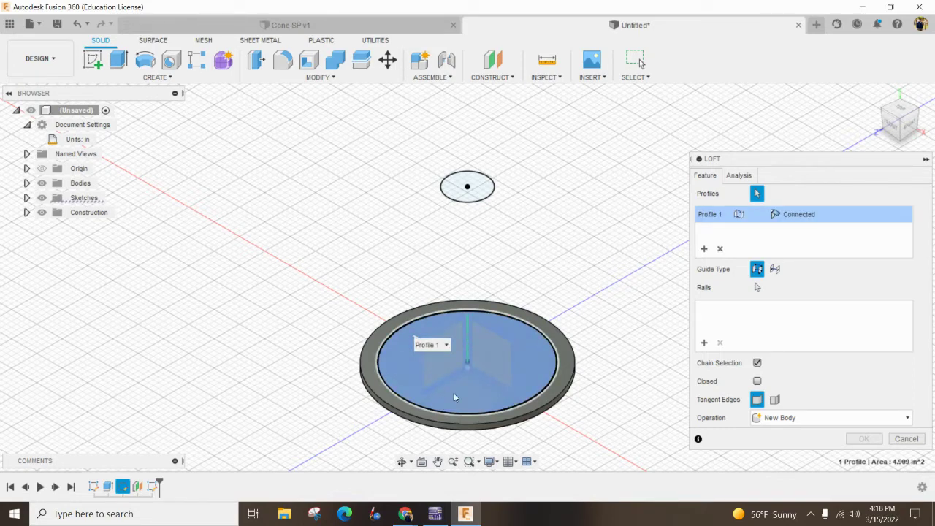
{"action": "left_click", "coordinate": [705, 252]}
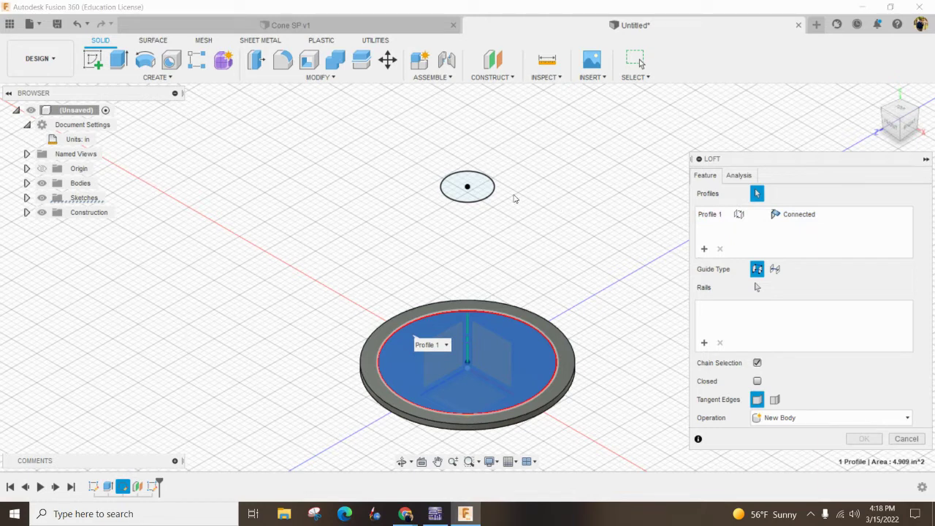
{"action": "left_click", "coordinate": [485, 193]}
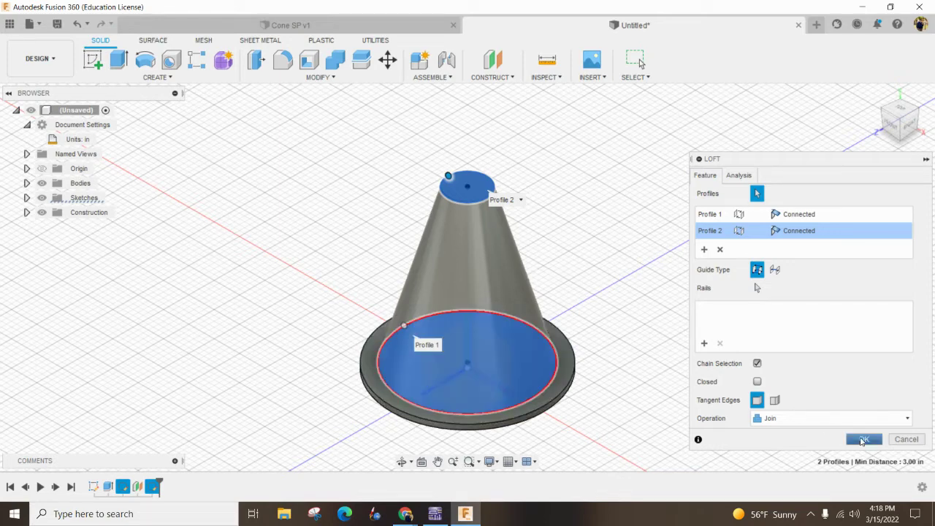
{"action": "left_click", "coordinate": [862, 441]}
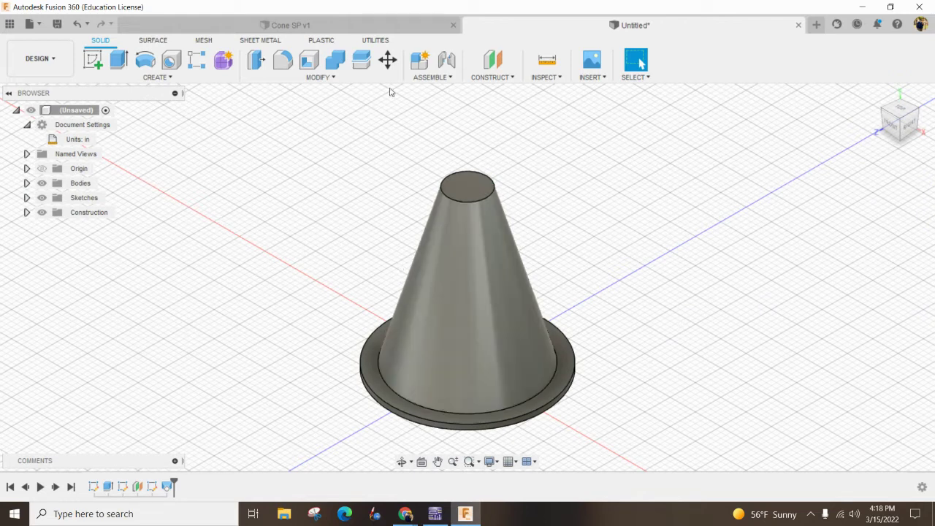
Fillet the cone's top edge with a 0.1-inch radius
{"action": "left_click", "coordinate": [282, 63]}
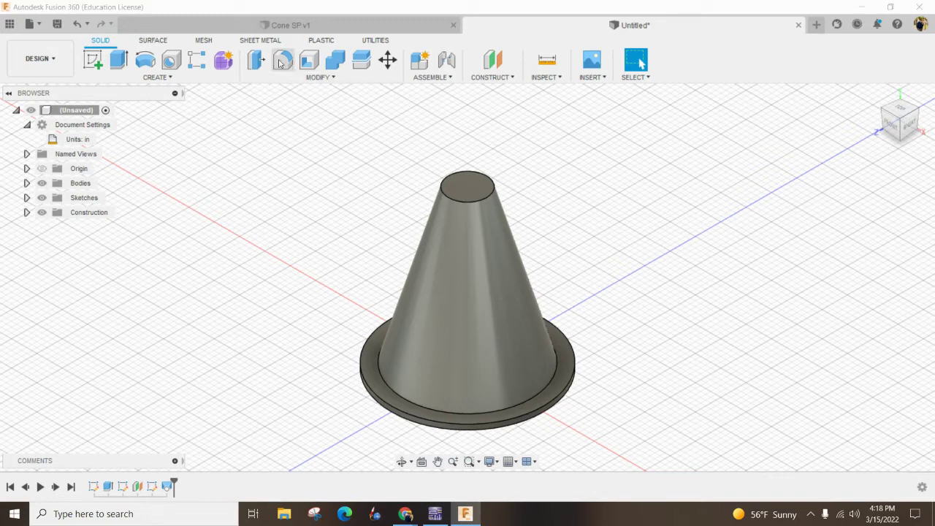
{"action": "left_click", "coordinate": [449, 202]}
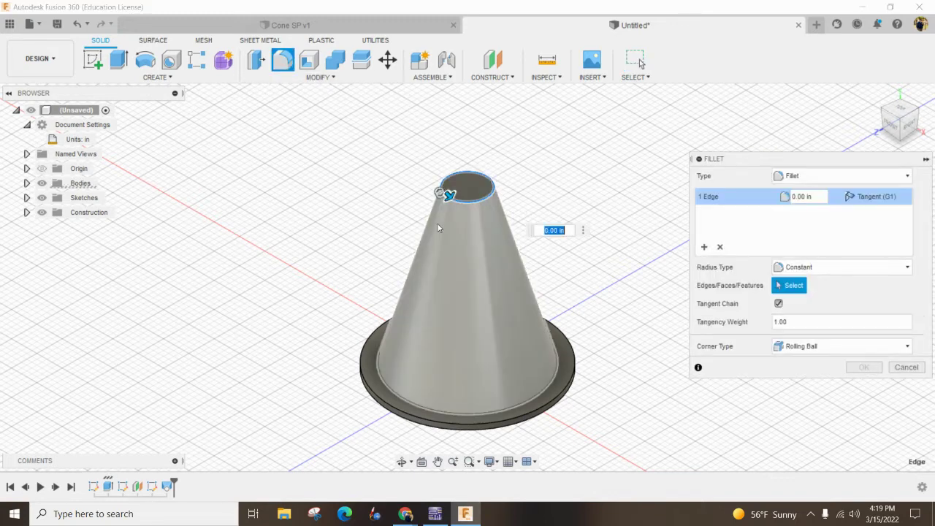
{"action": "left_click", "coordinate": [812, 198]}
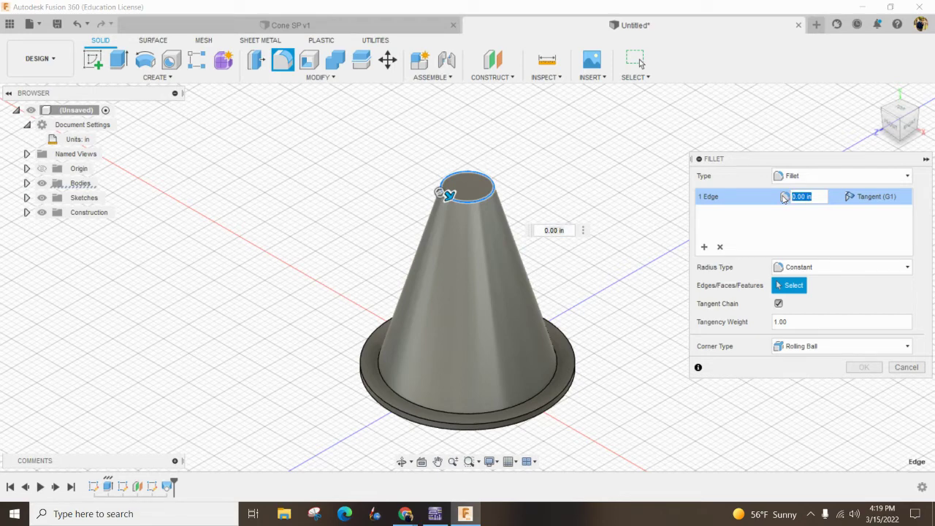
{"action": "type", "text": ".1"}
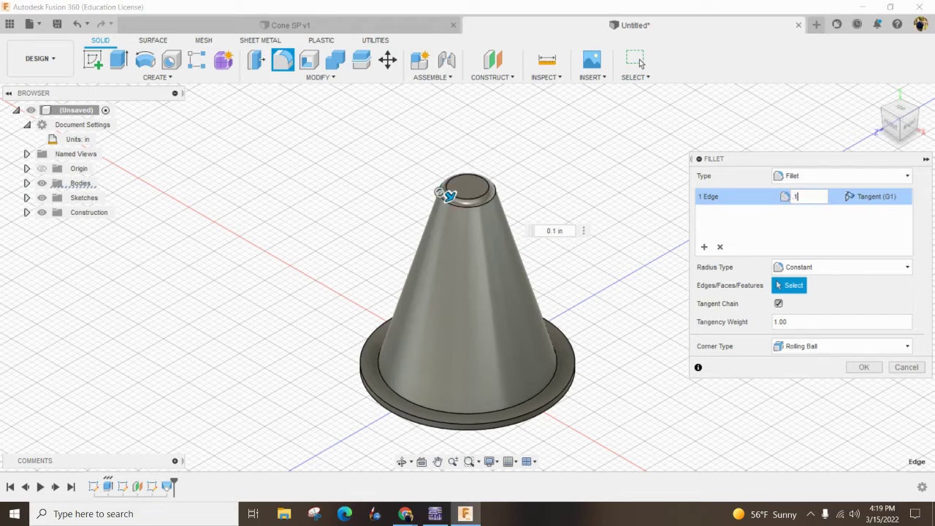
{"action": "left_click", "coordinate": [864, 367]}
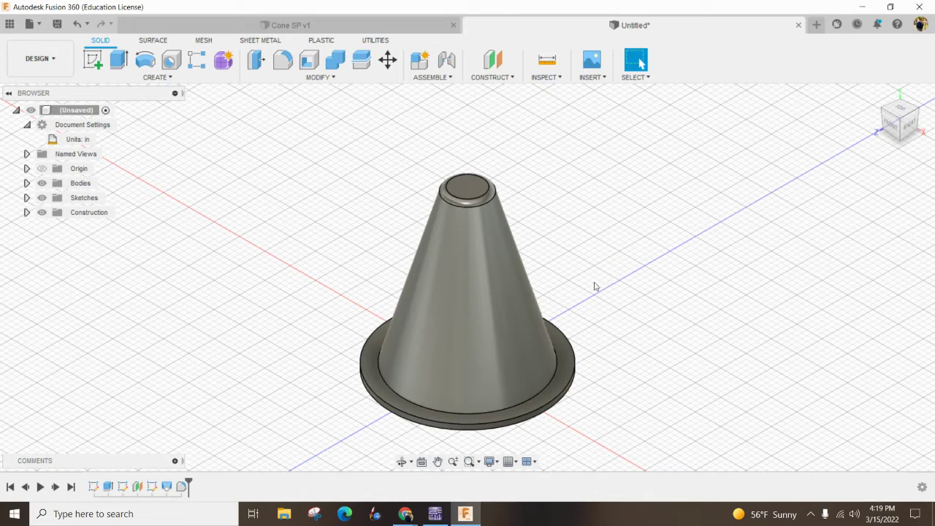
{"action": "mouse_move", "coordinate": [899, 121]}
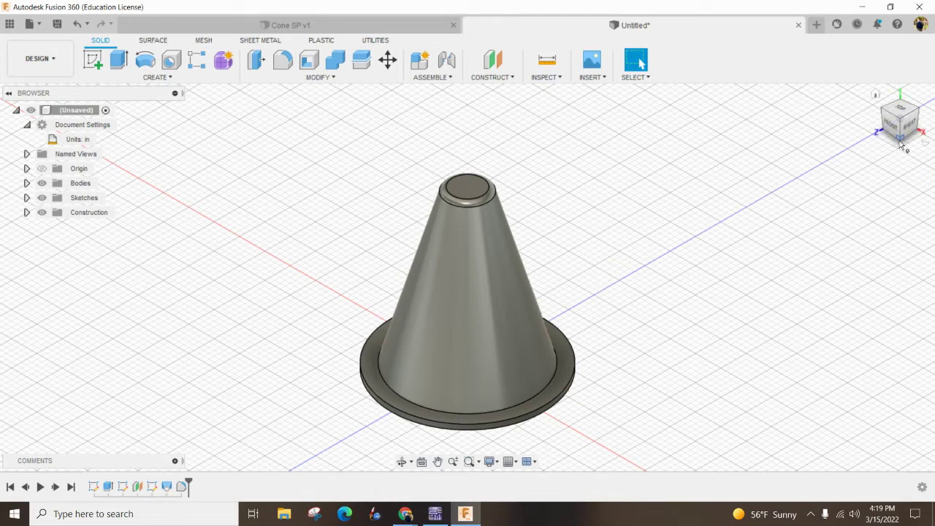
Shell the cone with a 0.1-inch inside thickness, removing its bottom face
{"action": "left_click", "coordinate": [901, 143]}
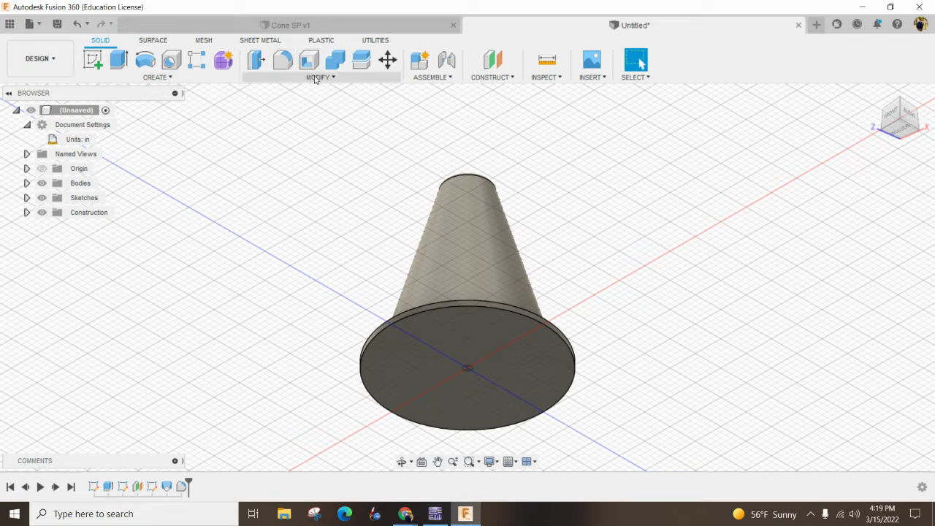
{"action": "left_click", "coordinate": [315, 79]}
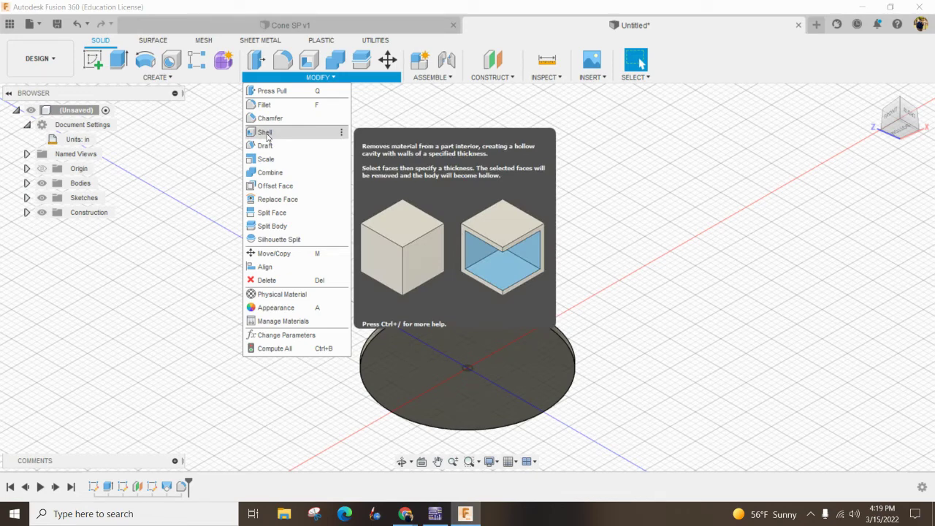
{"action": "left_click", "coordinate": [264, 132]}
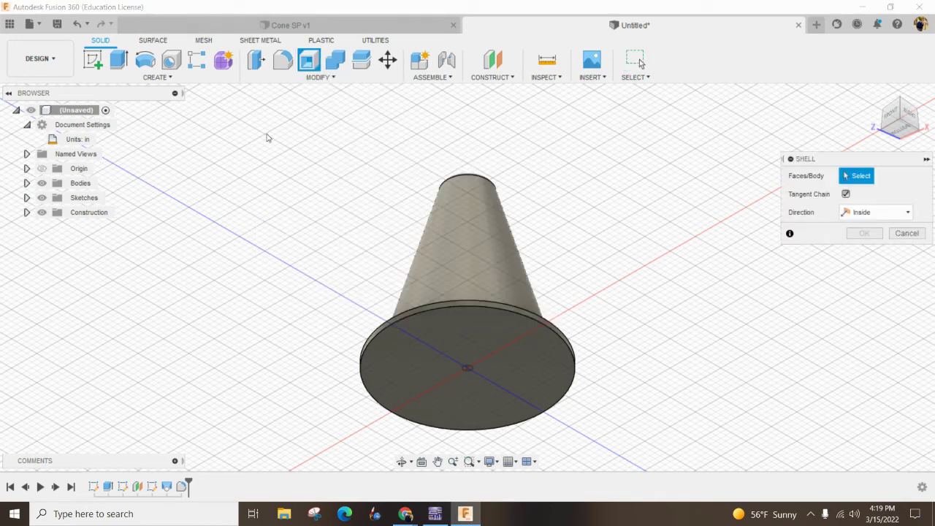
{"action": "left_click", "coordinate": [449, 371]}
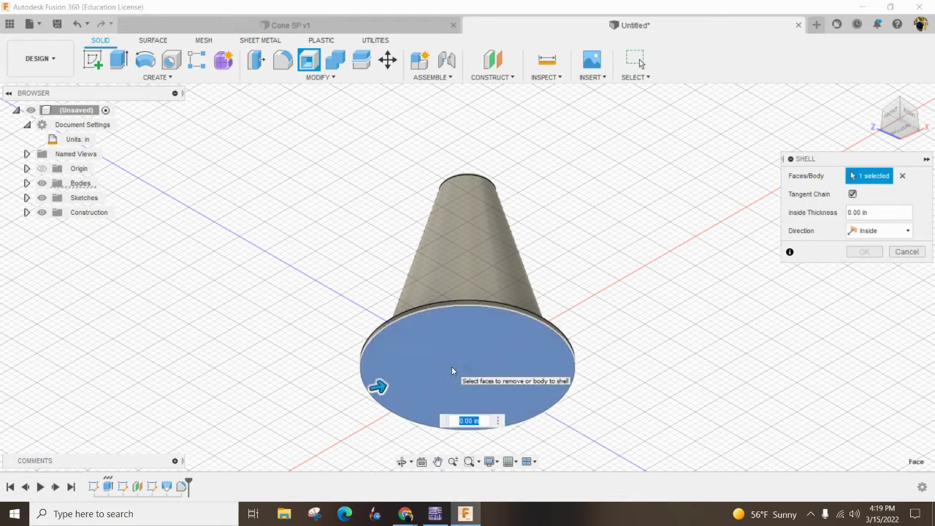
{"action": "type", "text": ".1"}
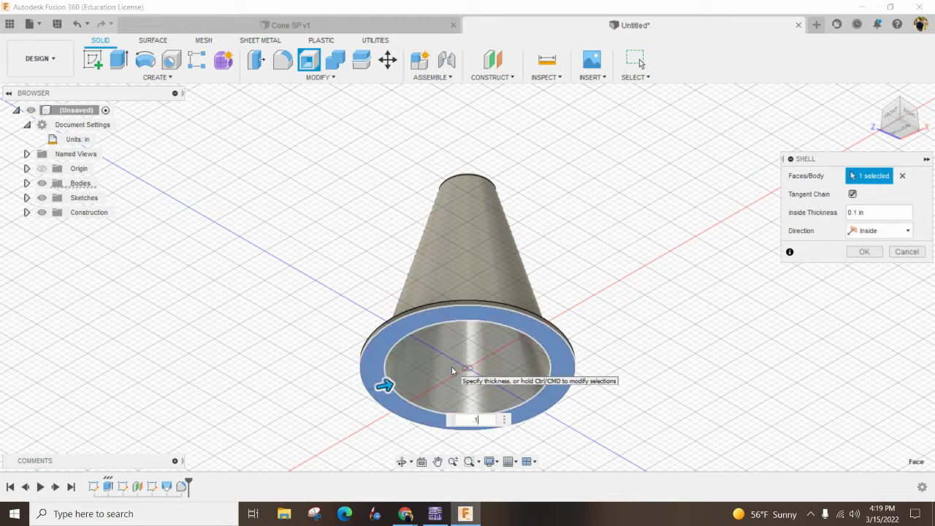
{"action": "key", "text": "Return"}
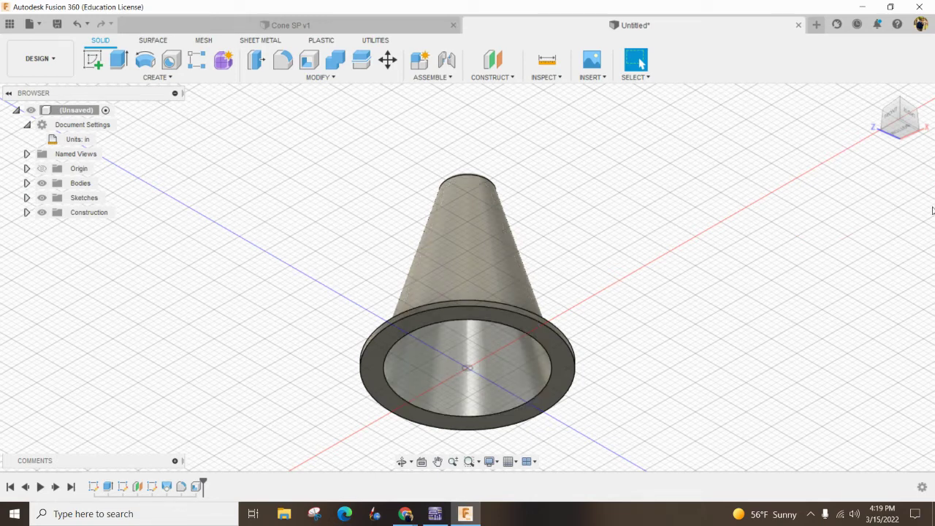
{"action": "left_click", "coordinate": [877, 88]}
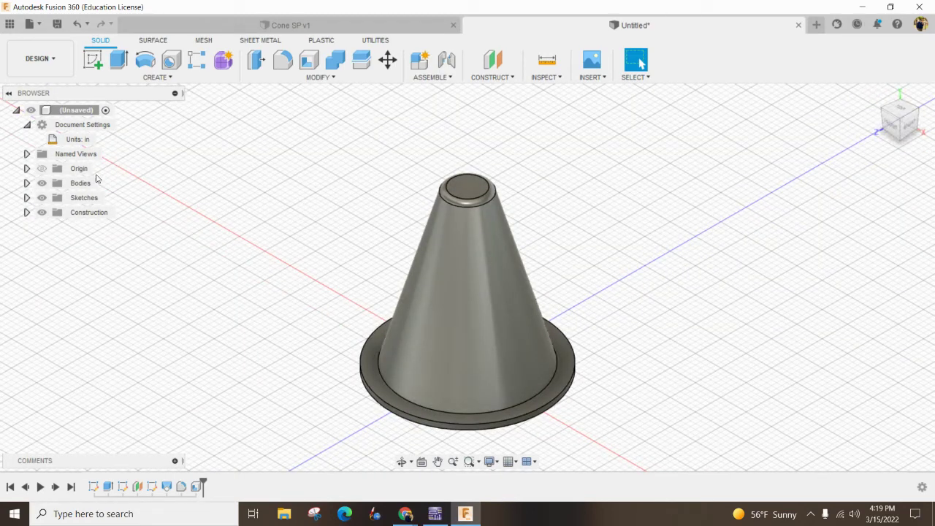
Assign ABS Plastic from the Fusion 360 Material Library as Body1's physical material
{"action": "left_click", "coordinate": [26, 184]}
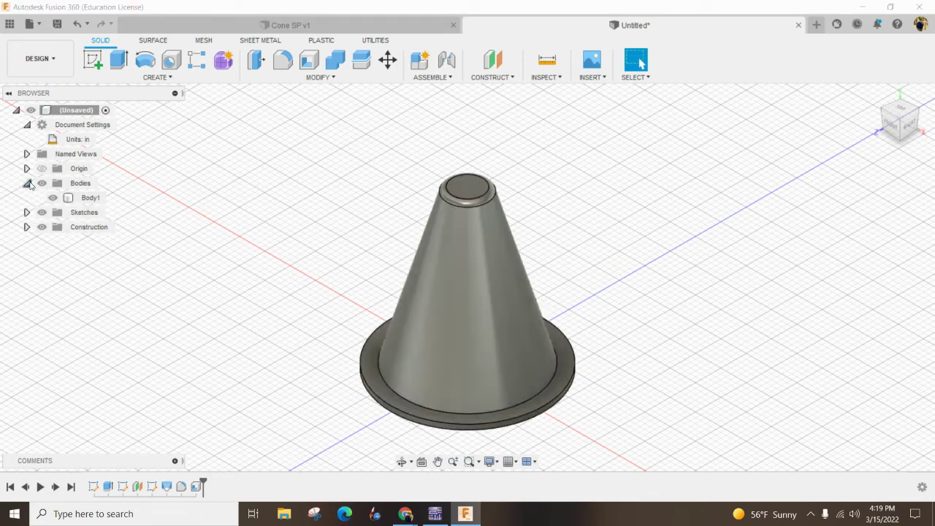
{"action": "right_click", "coordinate": [69, 201]}
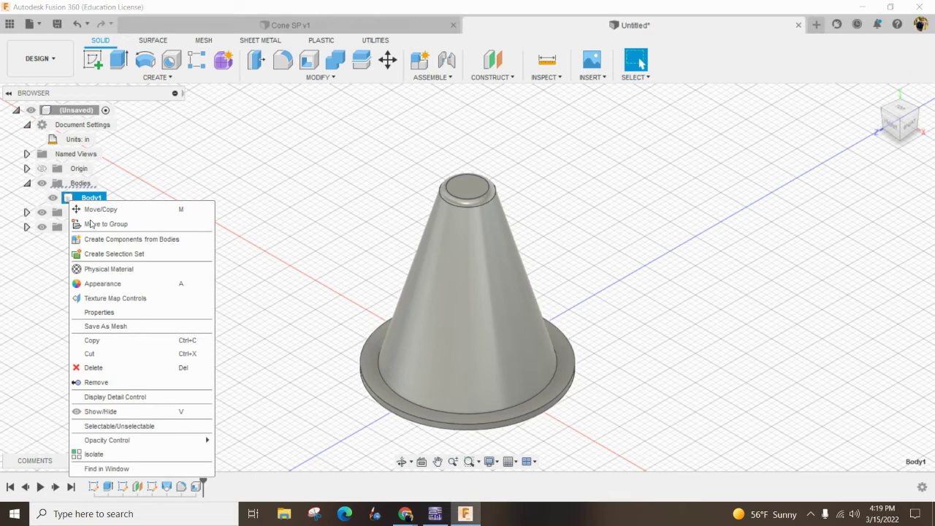
{"action": "left_click", "coordinate": [115, 271]}
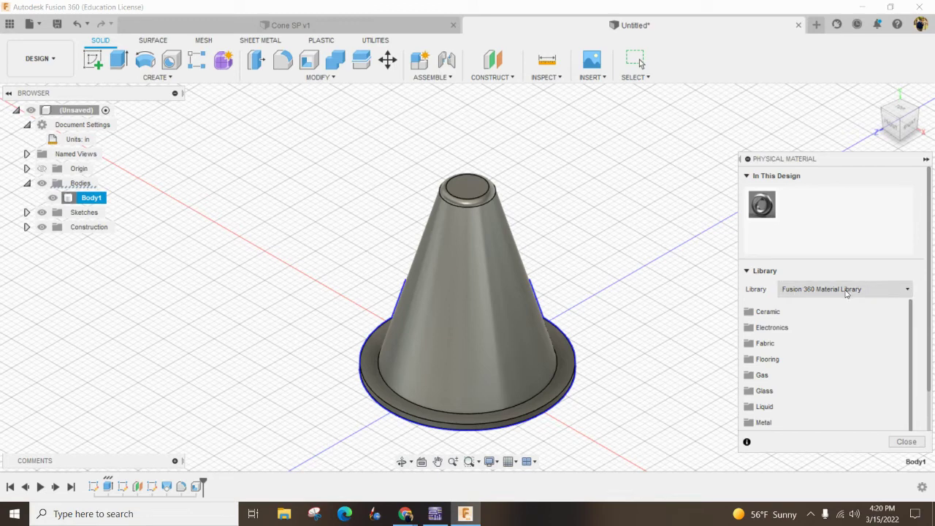
{"action": "left_click", "coordinate": [828, 292]}
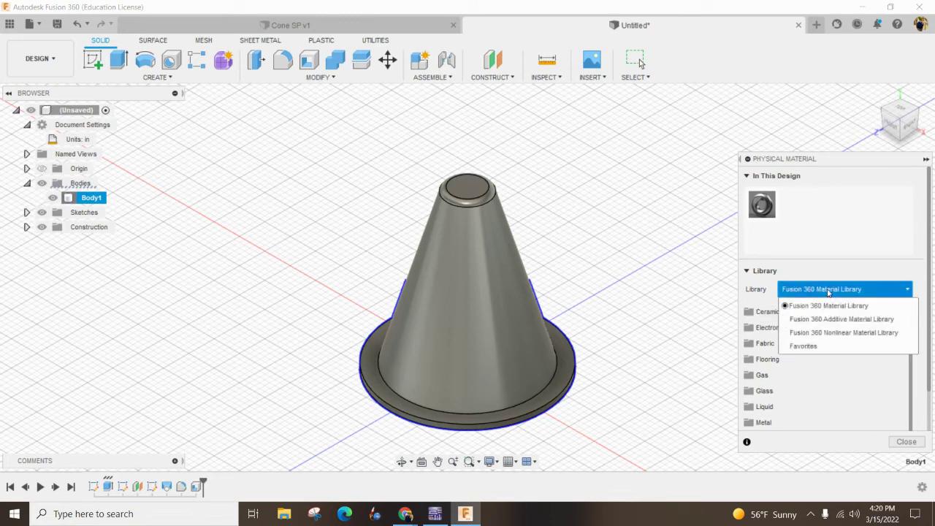
{"action": "left_click", "coordinate": [810, 306]}
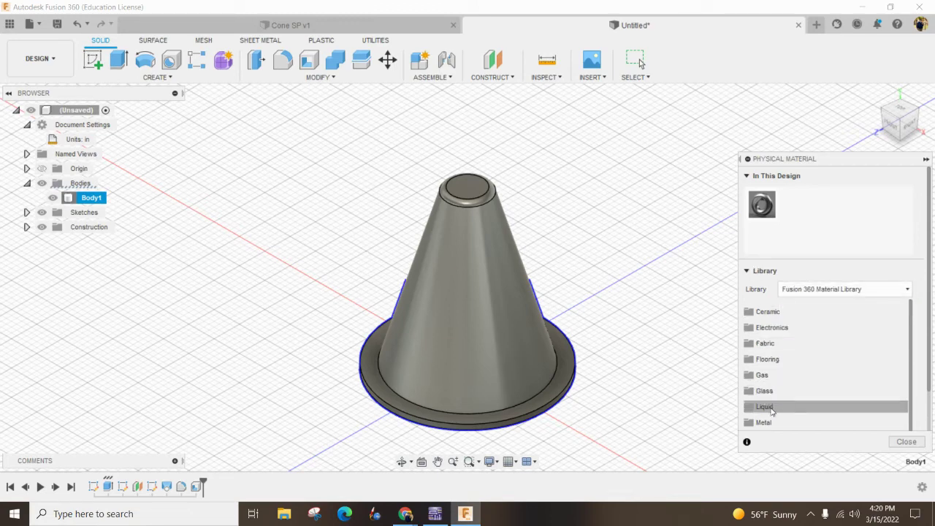
{"action": "scroll", "coordinate": [770, 398], "scroll_direction": "down", "scroll_amount": 2}
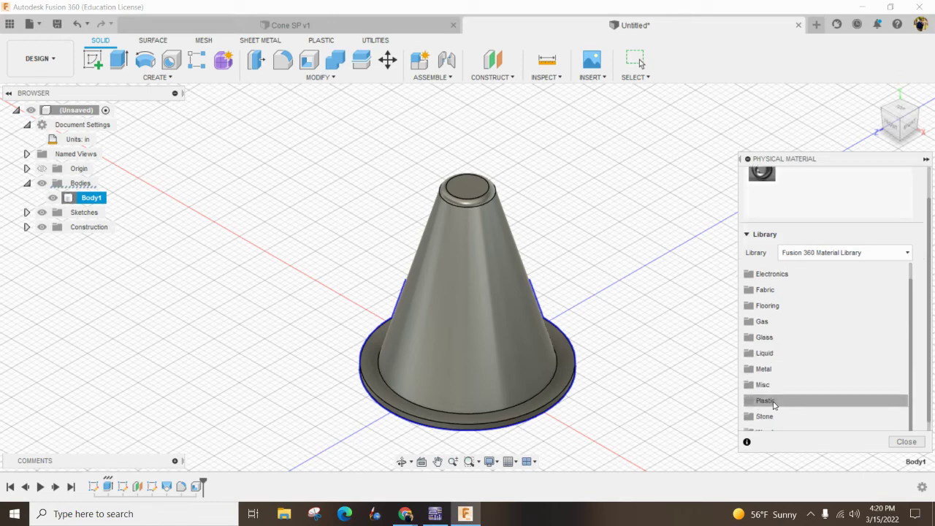
{"action": "left_click", "coordinate": [772, 401]}
{"action": "scroll", "coordinate": [771, 401], "scroll_direction": "down", "scroll_amount": 1}
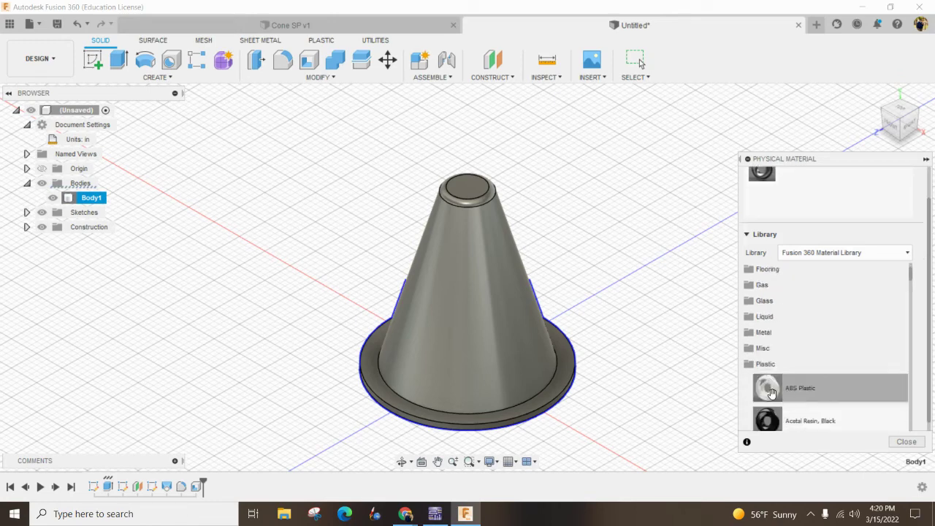
{"action": "left_click_drag", "start_coordinate": [772, 393], "coordinate": [495, 330]}
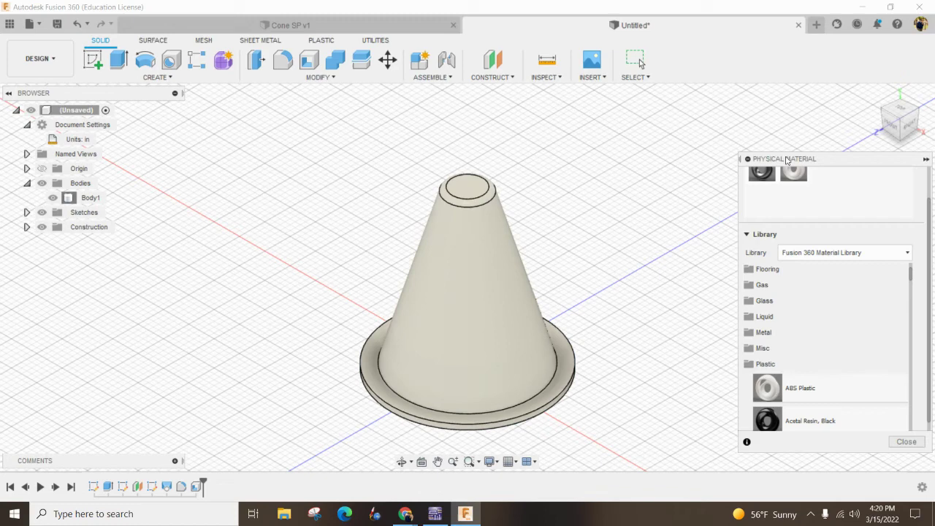
{"action": "left_click", "coordinate": [905, 442]}
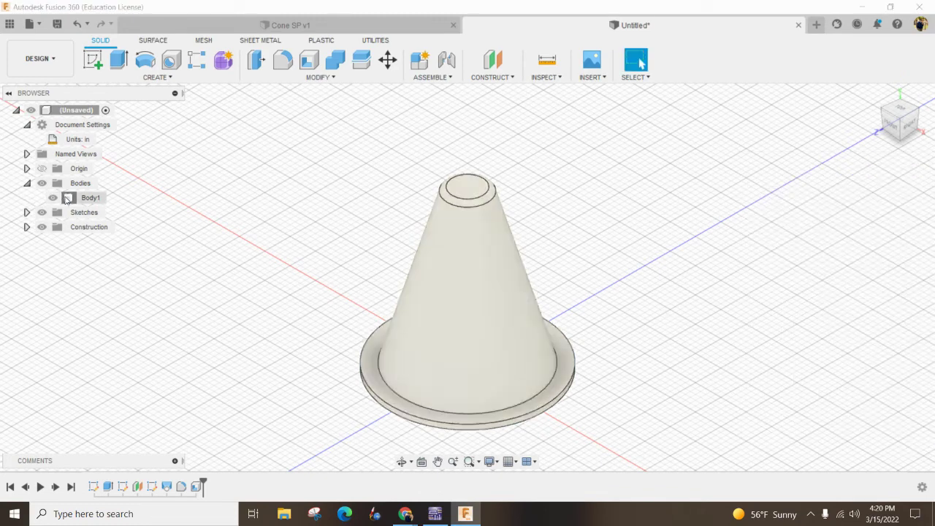
Apply the Plastic - Matte (Red) appearance to Body1 and check the hollow underside
{"action": "right_click", "coordinate": [66, 198]}
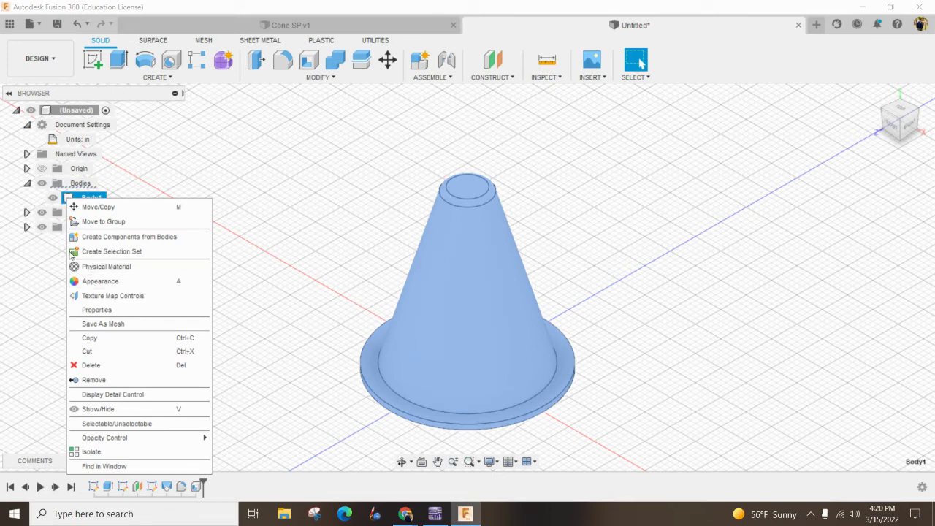
{"action": "left_click", "coordinate": [95, 282]}
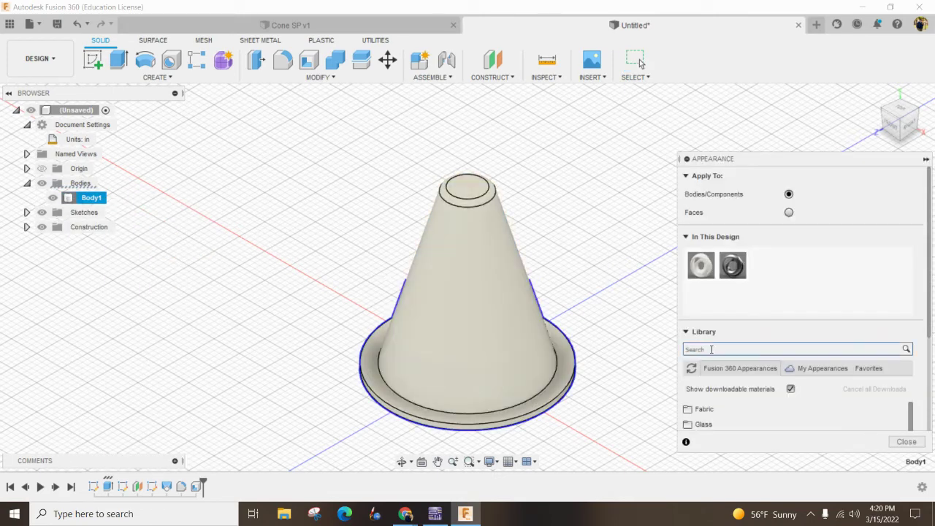
{"action": "left_click", "coordinate": [712, 349]}
{"action": "type", "text": "red plst"}
{"action": "key", "text": "Return"}
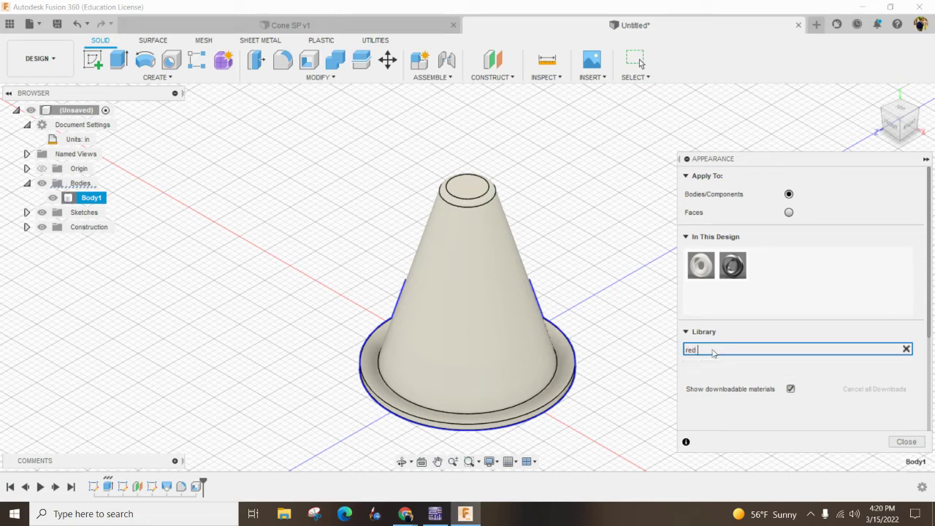
{"action": "key", "text": "BackSpace"}
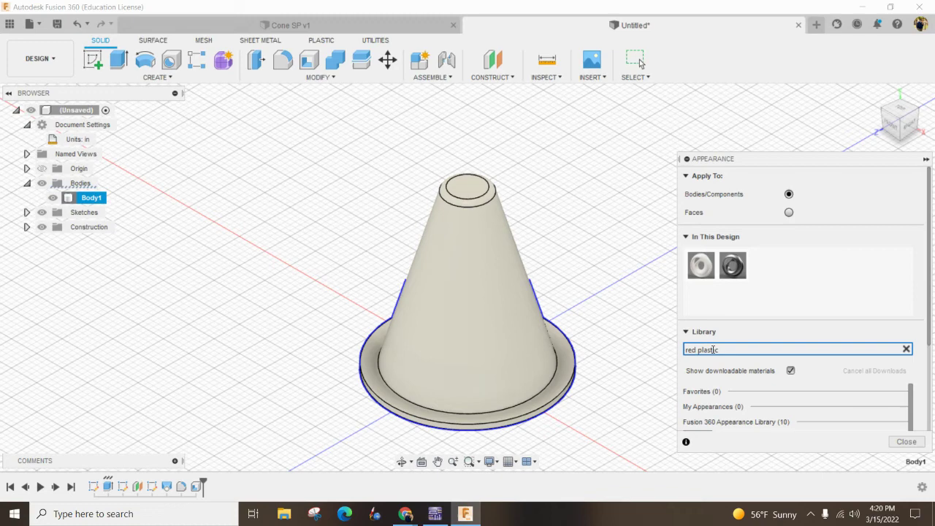
{"action": "scroll", "coordinate": [730, 358], "scroll_direction": "down", "scroll_amount": 2}
{"action": "scroll", "coordinate": [774, 351], "scroll_direction": "down", "scroll_amount": 3}
{"action": "scroll", "coordinate": [777, 372], "scroll_direction": "down", "scroll_amount": 2}
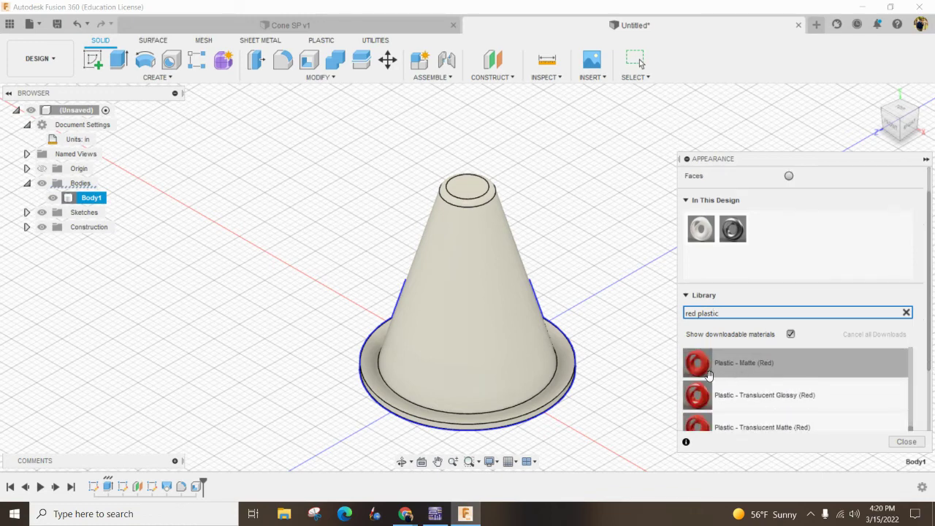
{"action": "left_click_drag", "start_coordinate": [702, 370], "coordinate": [451, 313]}
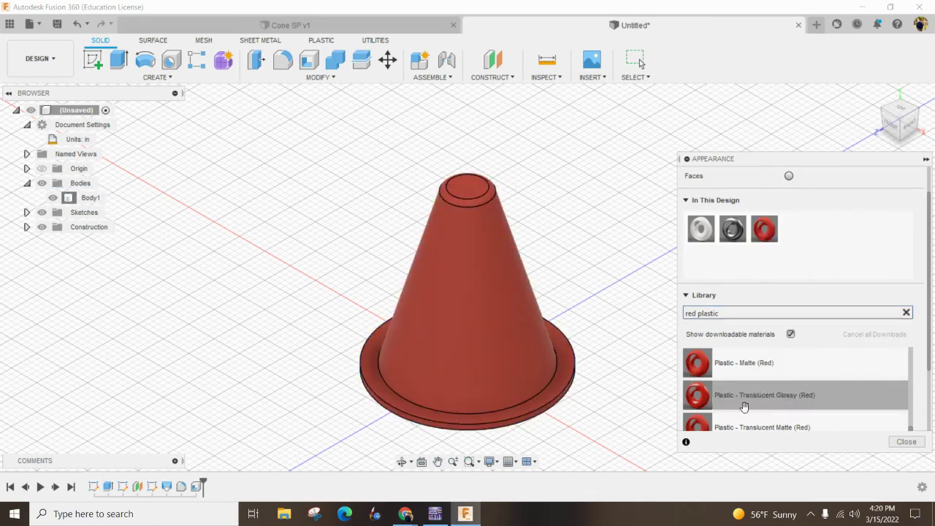
{"action": "left_click", "coordinate": [905, 442]}
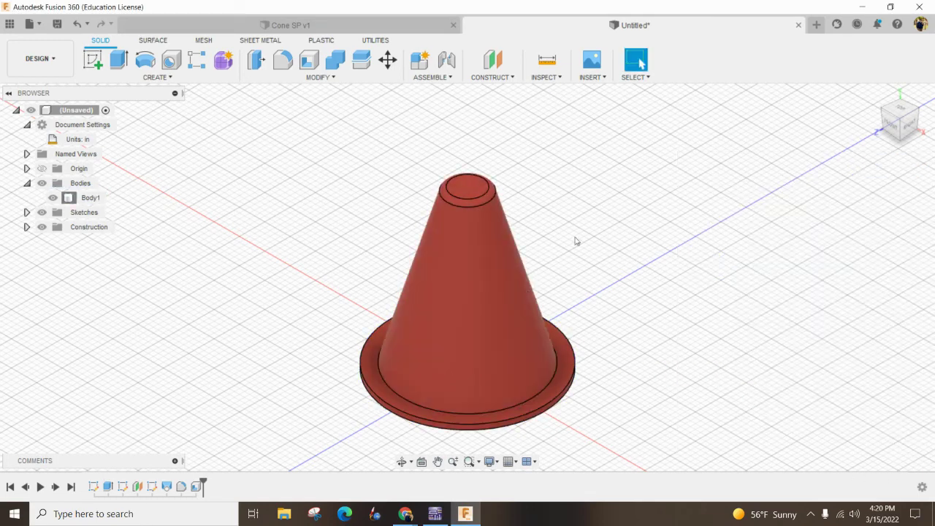
{"action": "left_click", "coordinate": [900, 142]}
{"action": "left_click", "coordinate": [876, 95]}
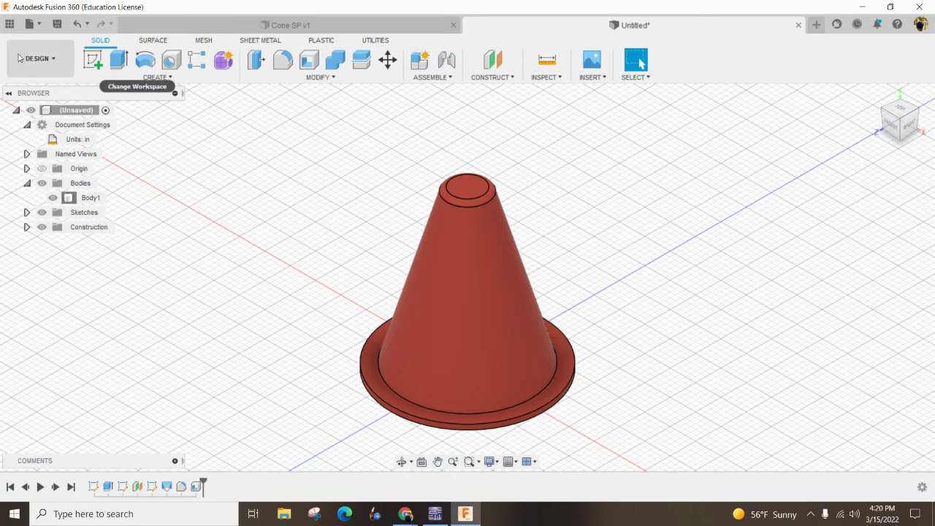
Save the design as 'Cone SP' in the Practice project, creating version v0
{"action": "left_click", "coordinate": [34, 24]}
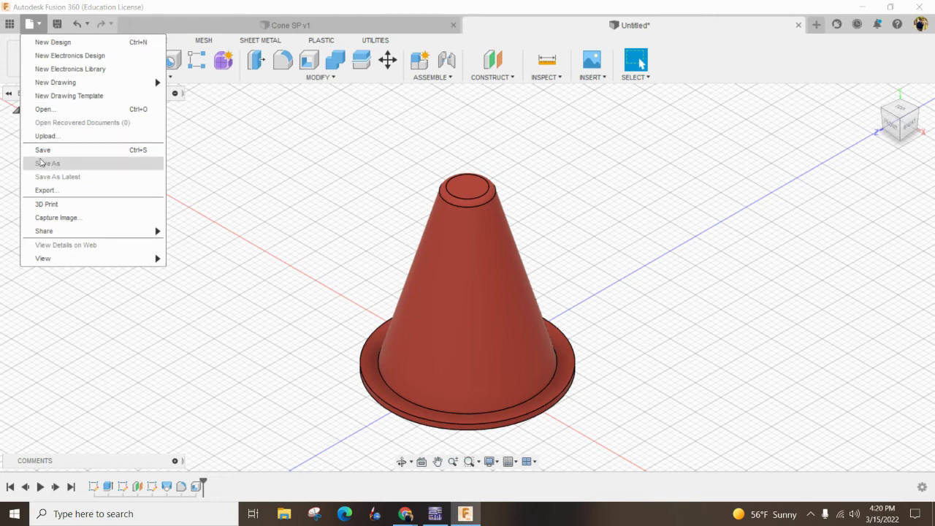
{"action": "left_click", "coordinate": [44, 150]}
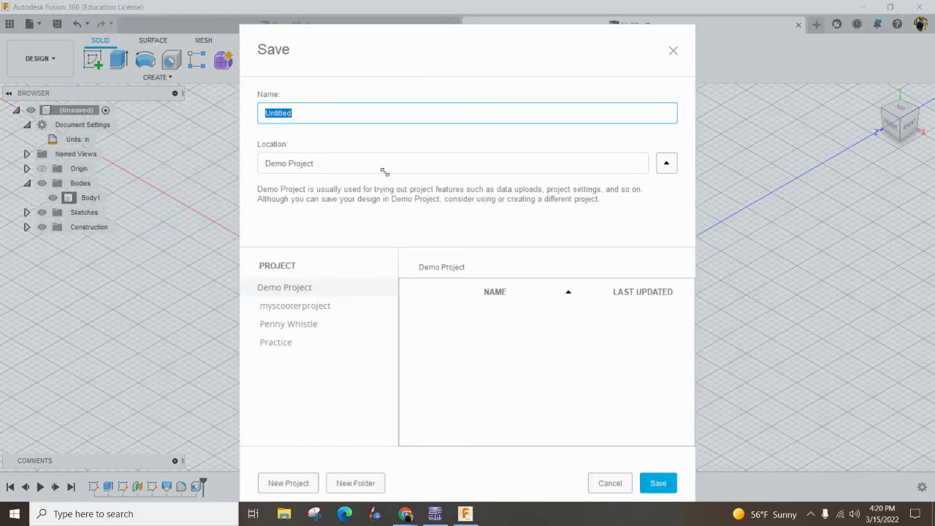
{"action": "type", "text": "Cone SP"}
{"action": "left_click", "coordinate": [666, 163]}
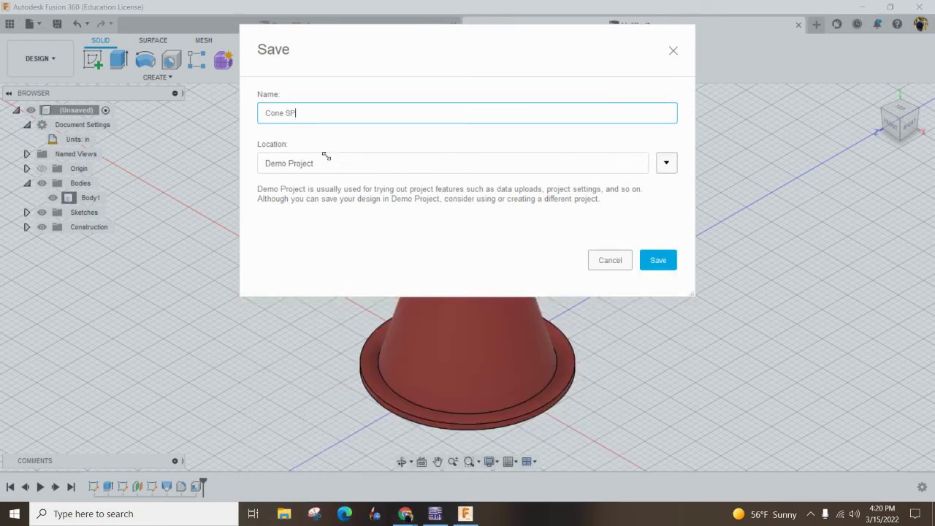
{"action": "left_click", "coordinate": [664, 163]}
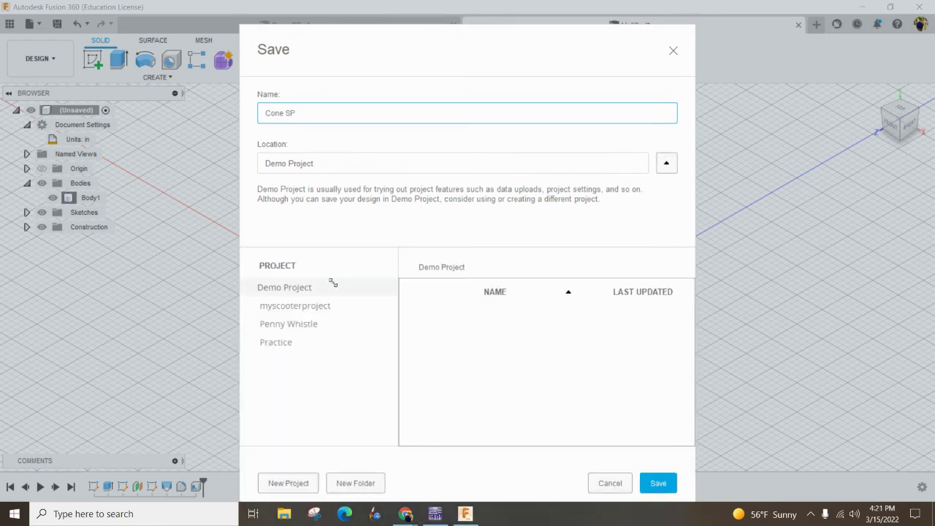
{"action": "left_click", "coordinate": [279, 346]}
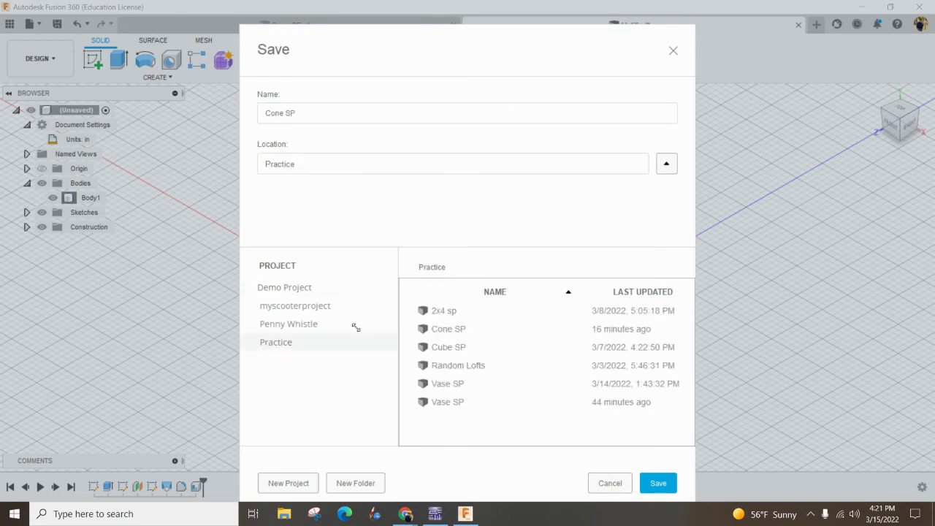
{"action": "left_click", "coordinate": [657, 483]}
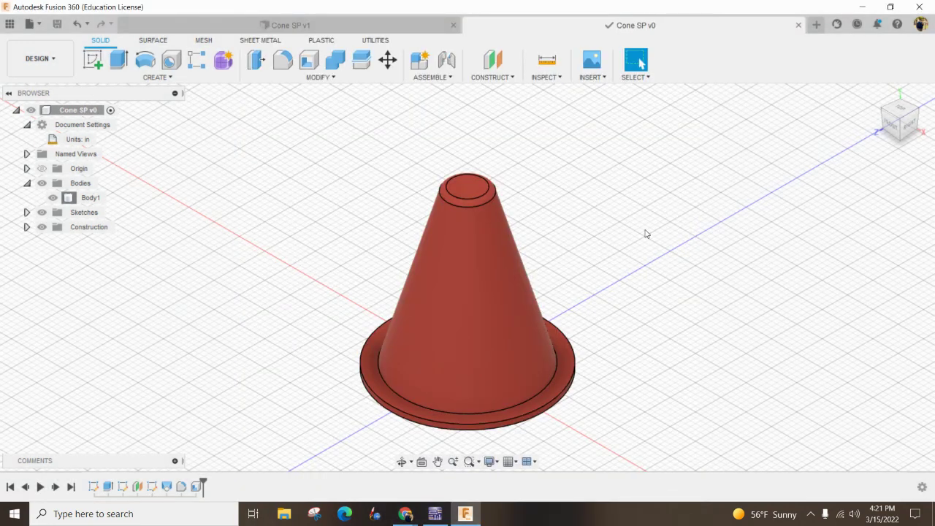